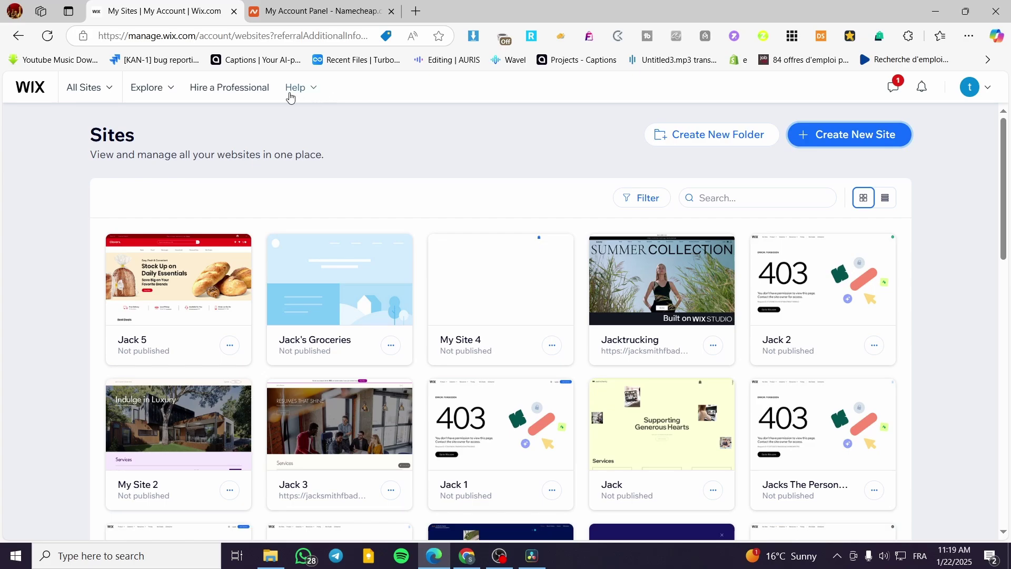
Open the dashboard of the Jack's Groceries site from the Wix sites list
left_click(347, 13)
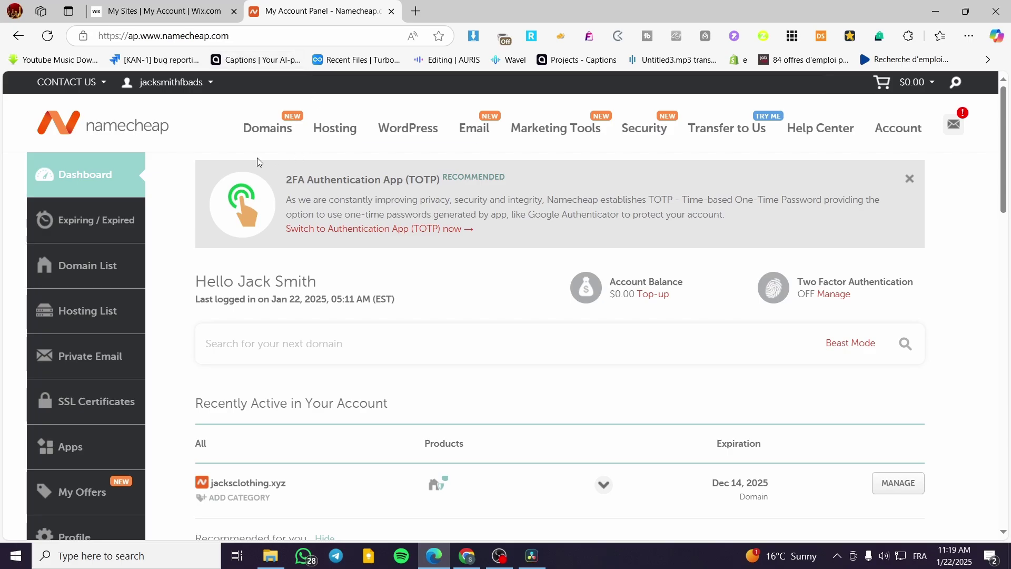
key("ctrl+Tab")
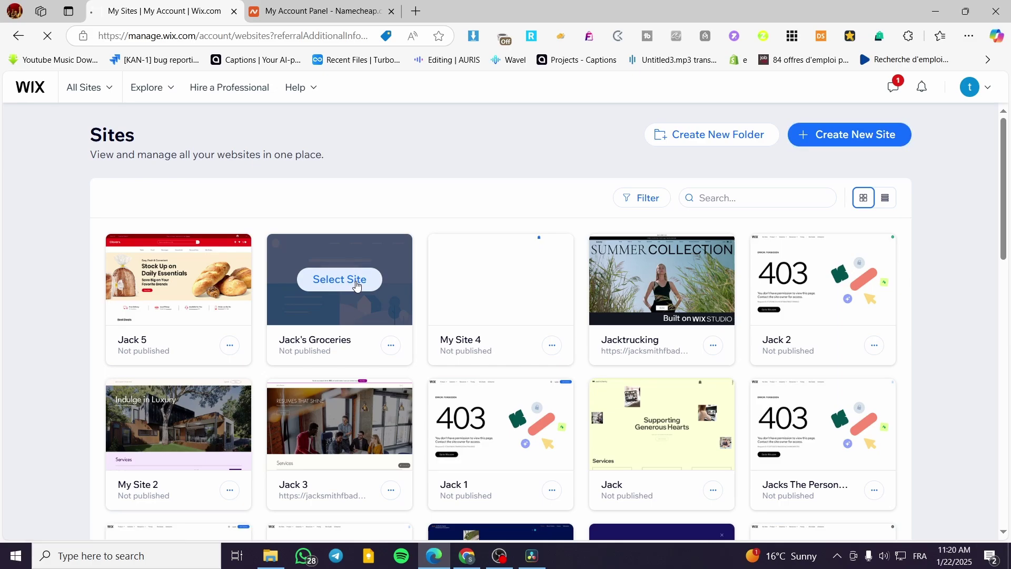
left_click(356, 285)
left_click(18, 36)
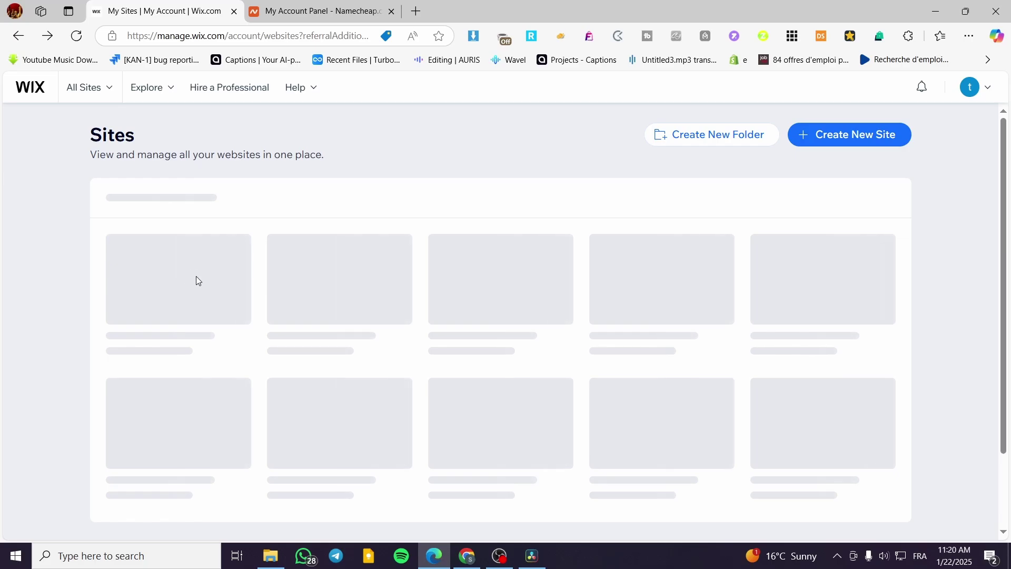
left_click(178, 276)
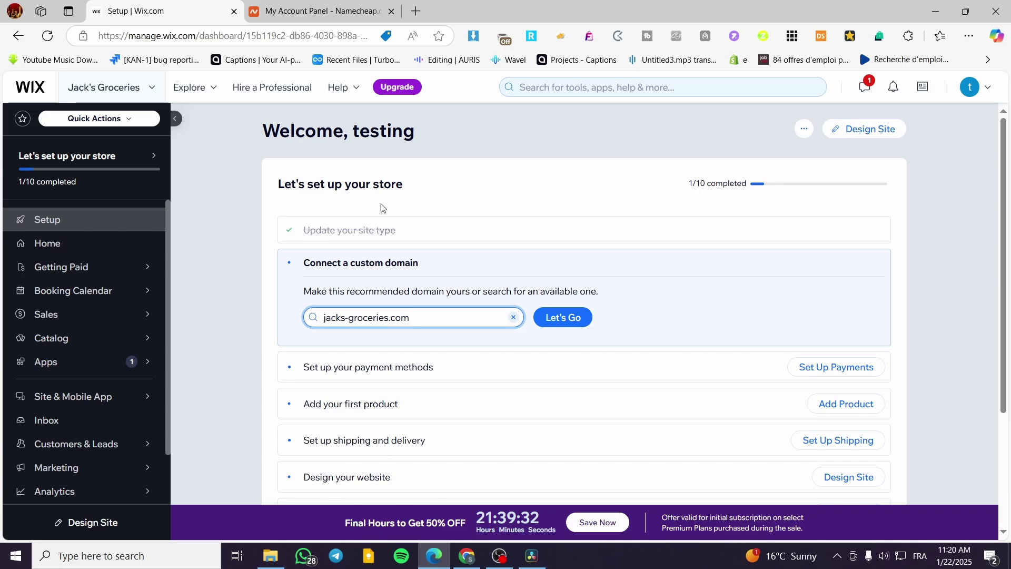
Clear the suggested domain from the custom domain field in the store setup checklist
scroll(381, 208, "down", 1)
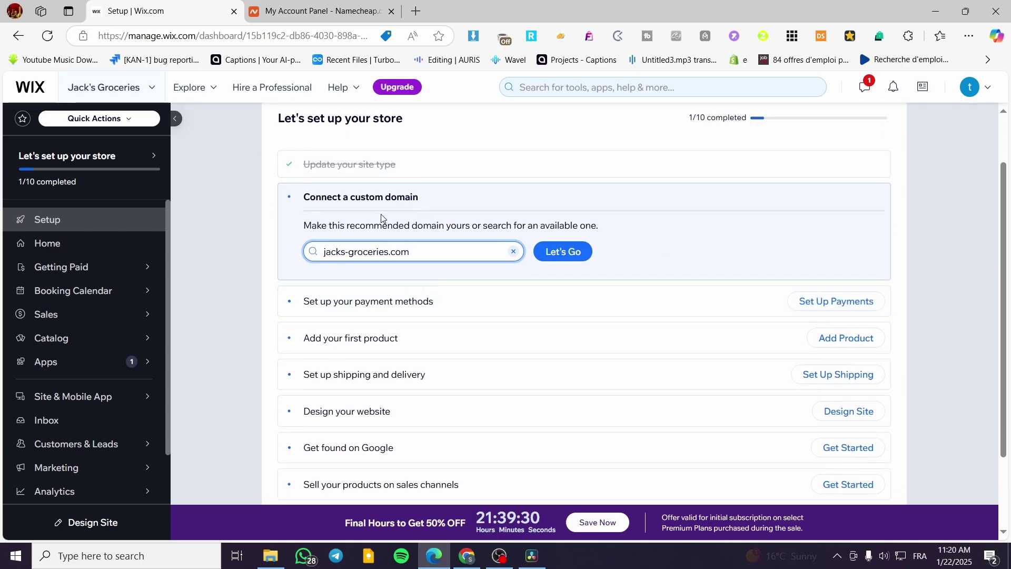
scroll(431, 205, "down", 2)
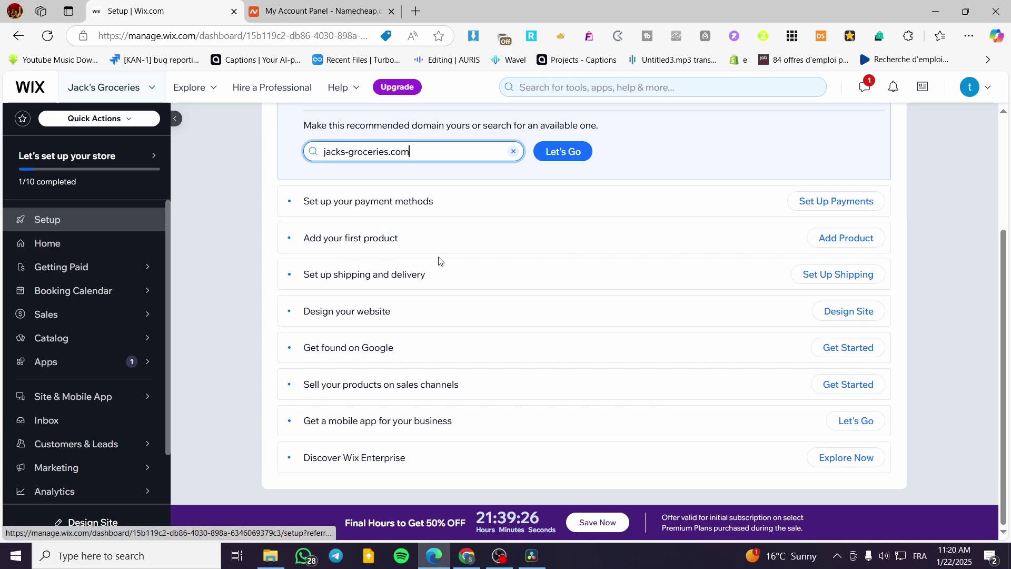
scroll(438, 261, "up", 3)
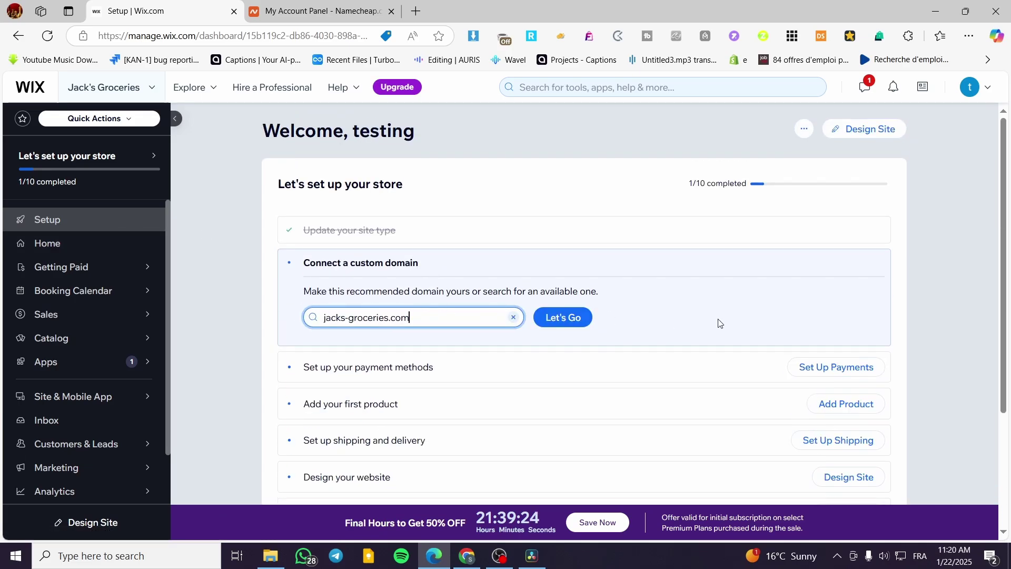
key("ctrl+a")
key("BackSpace")
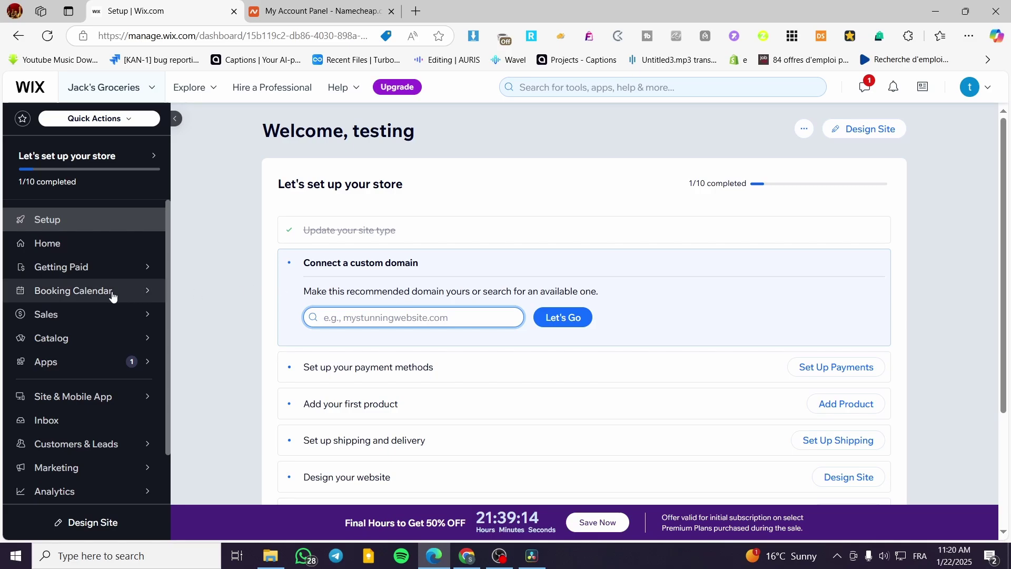
Open the Domains page in the Site, domain & SEO section of the site's settings
scroll(112, 297, "down", 1)
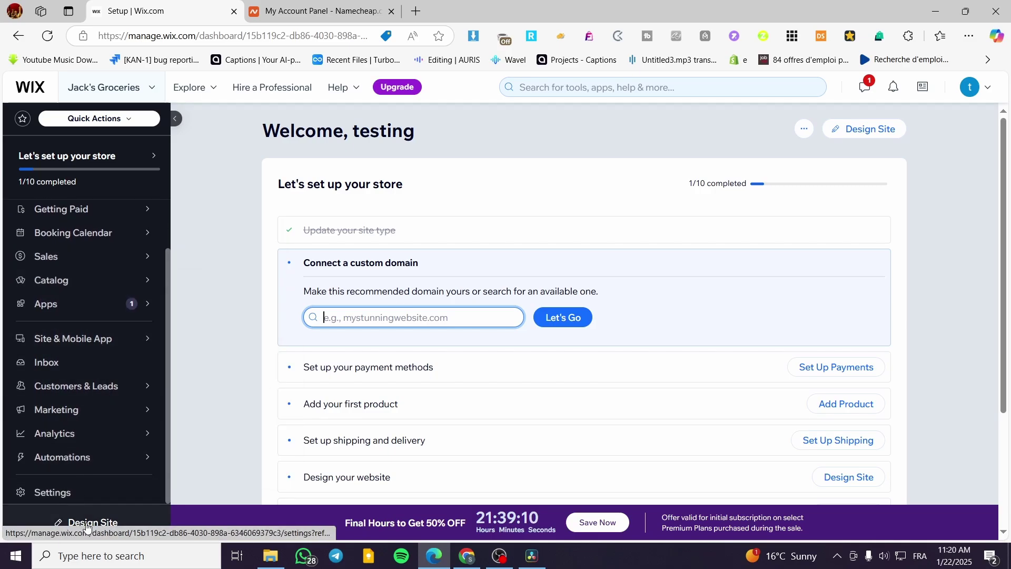
left_click(58, 491)
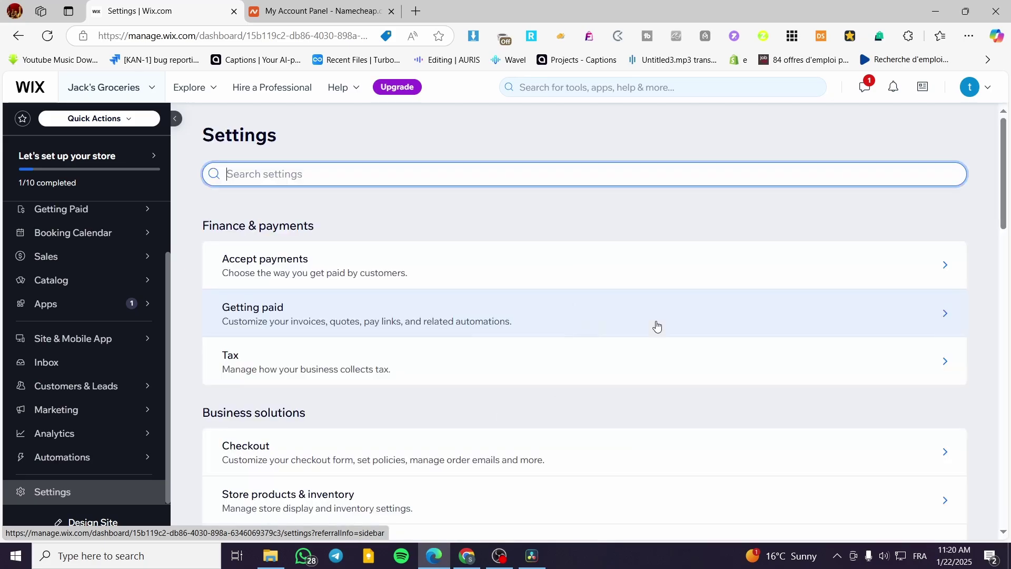
scroll(461, 312, "down", 4)
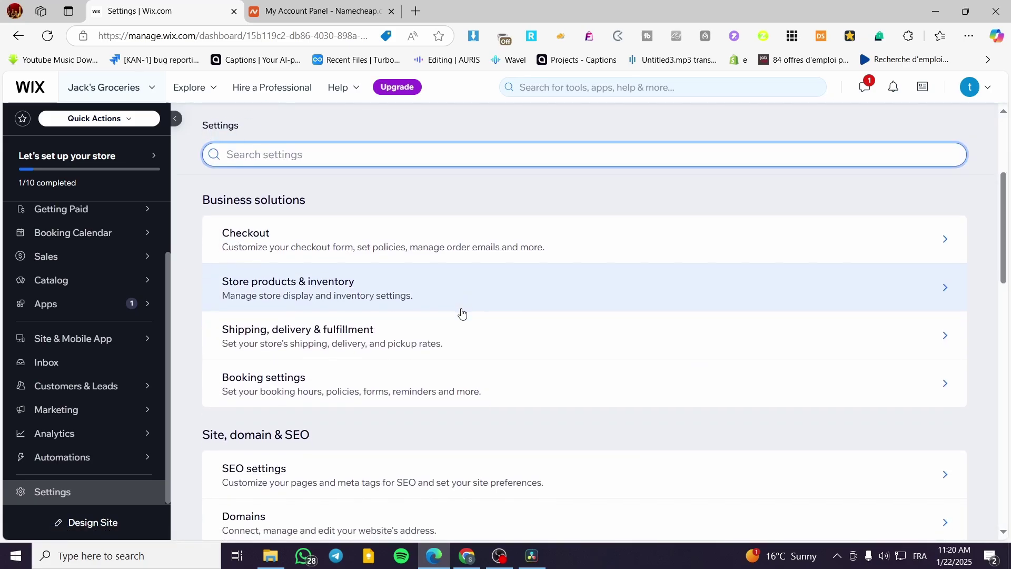
scroll(462, 313, "down", 2)
left_click_drag(202, 319, 335, 321)
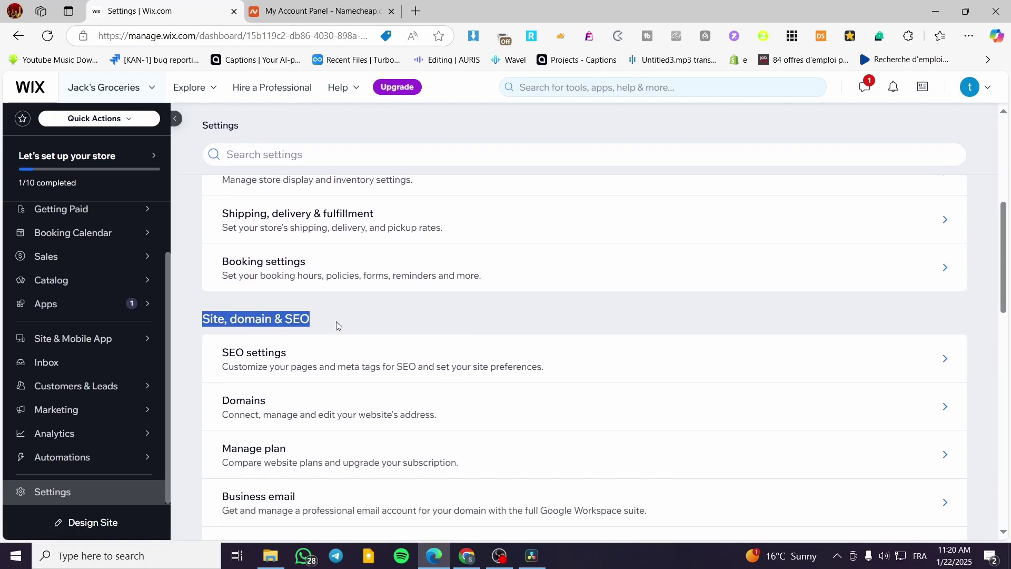
left_click(272, 316)
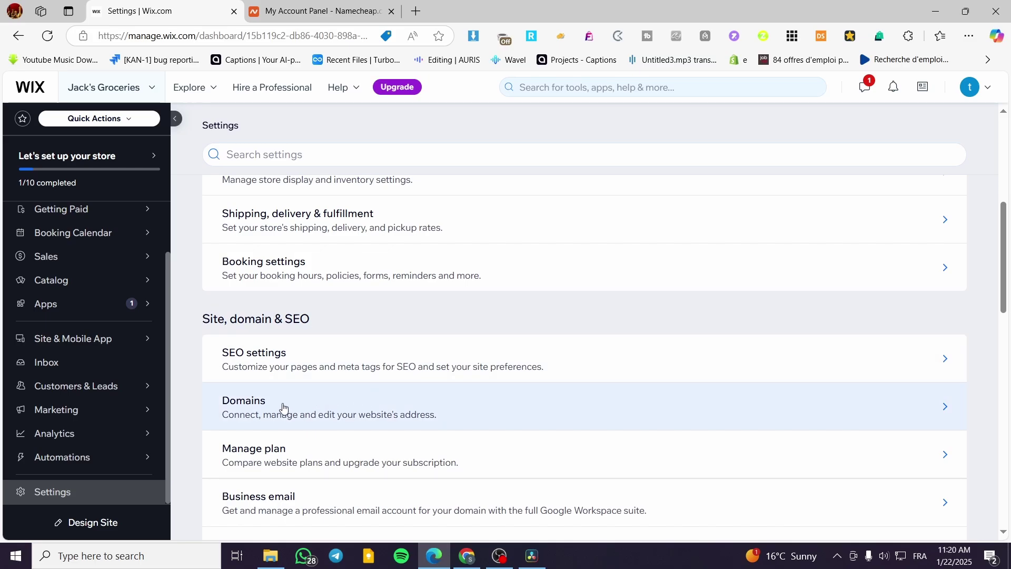
scroll(302, 351, "down", 1)
left_click(302, 351)
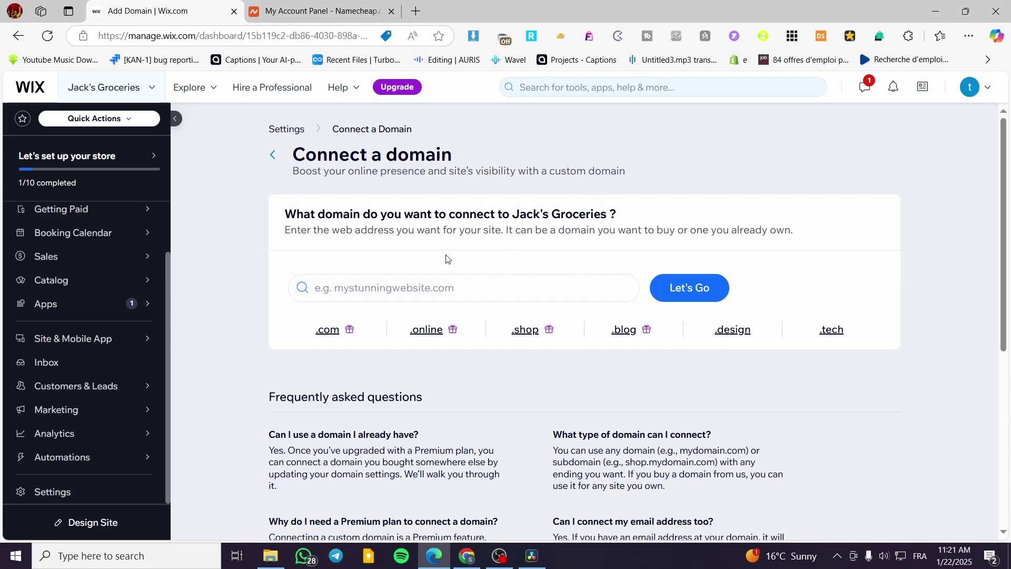
Switch to Namecheap and open the management page of the domain jacksclothing.xyz
left_click(351, 14)
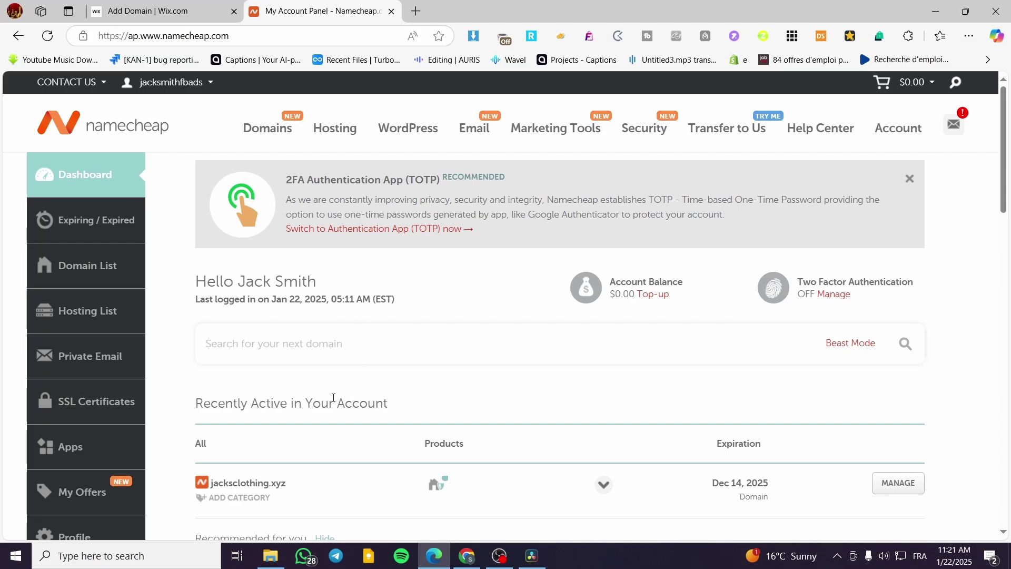
scroll(362, 402, "down", 1)
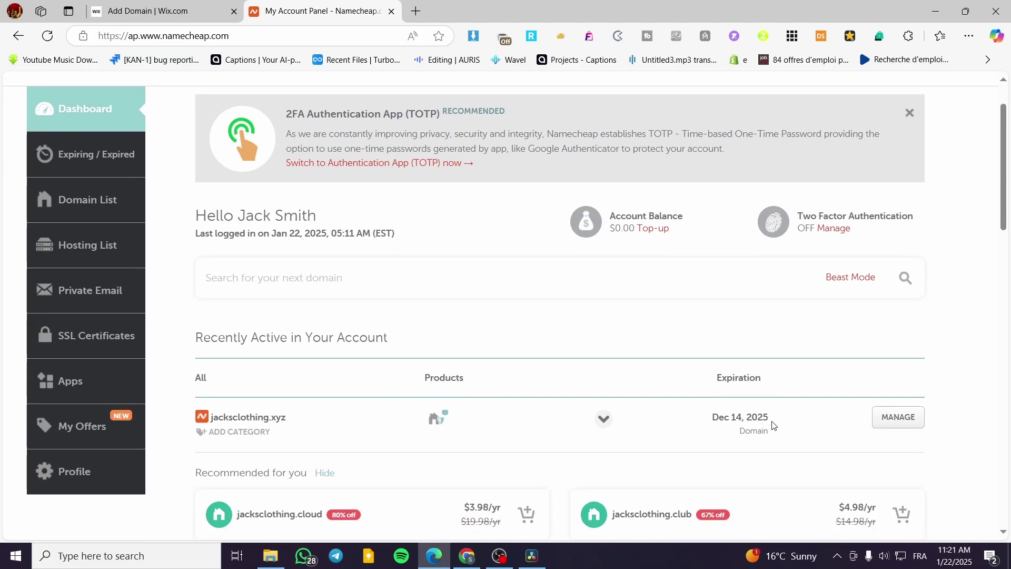
left_click(893, 424)
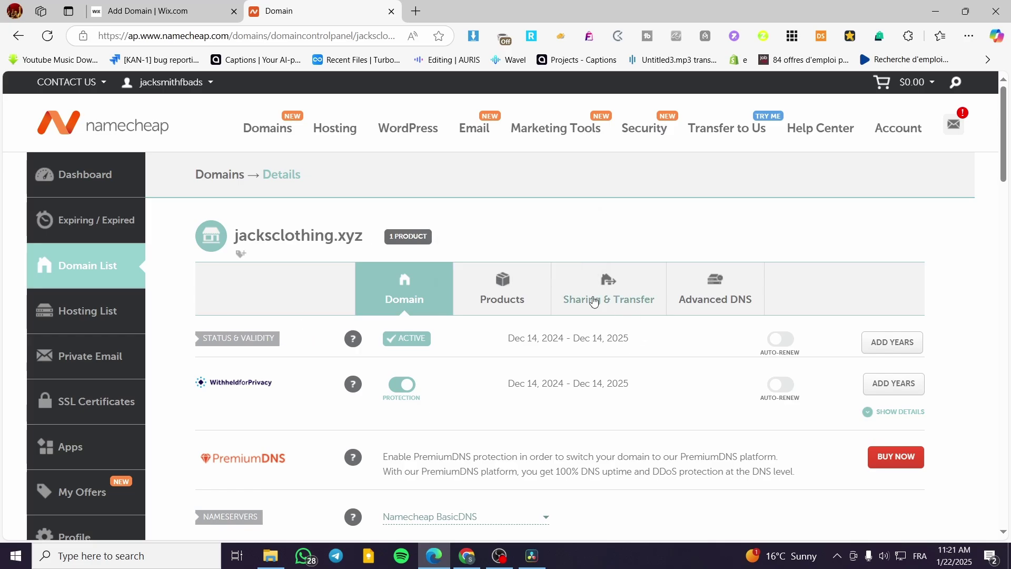
scroll(505, 366, "down", 2)
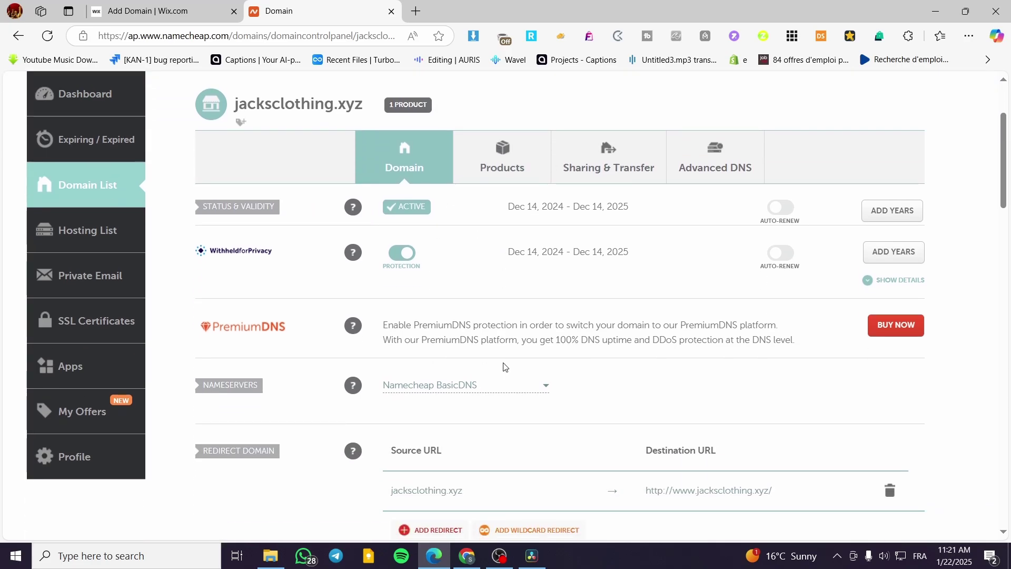
scroll(504, 366, "up", 2)
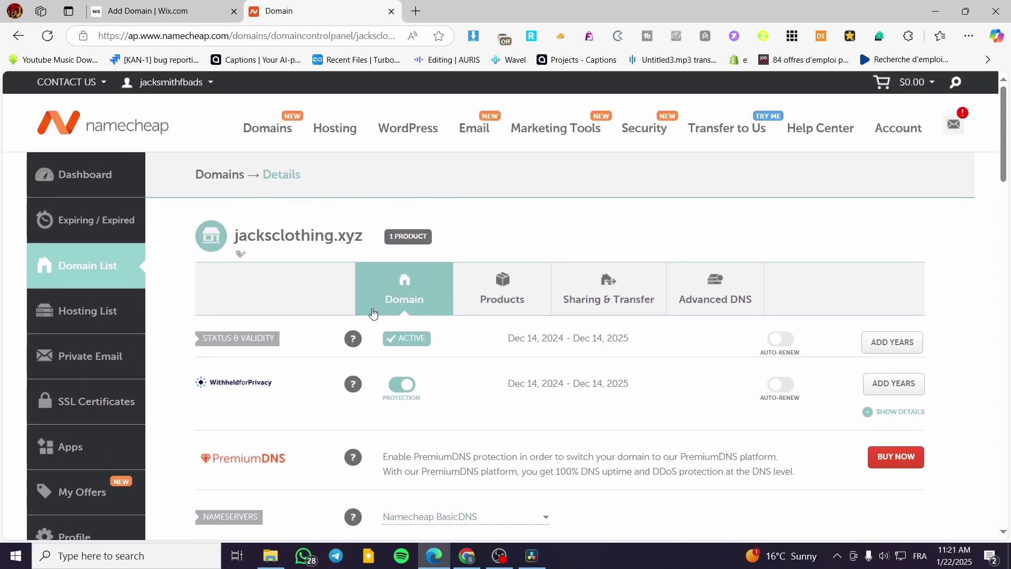
Open the Advanced DNS settings of jacksclothing.xyz and bring up its host records
left_click(720, 293)
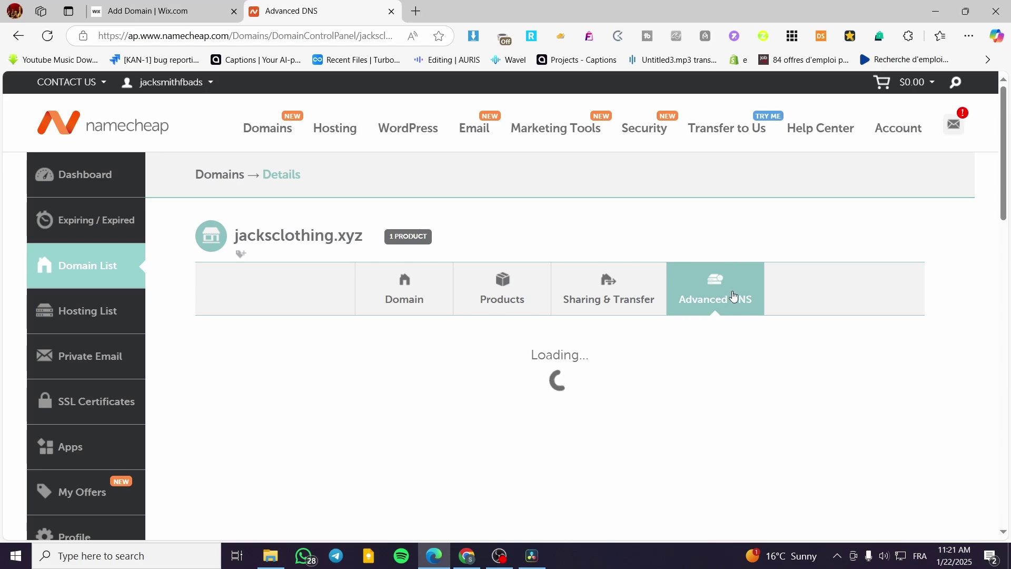
scroll(648, 240, "down", 1)
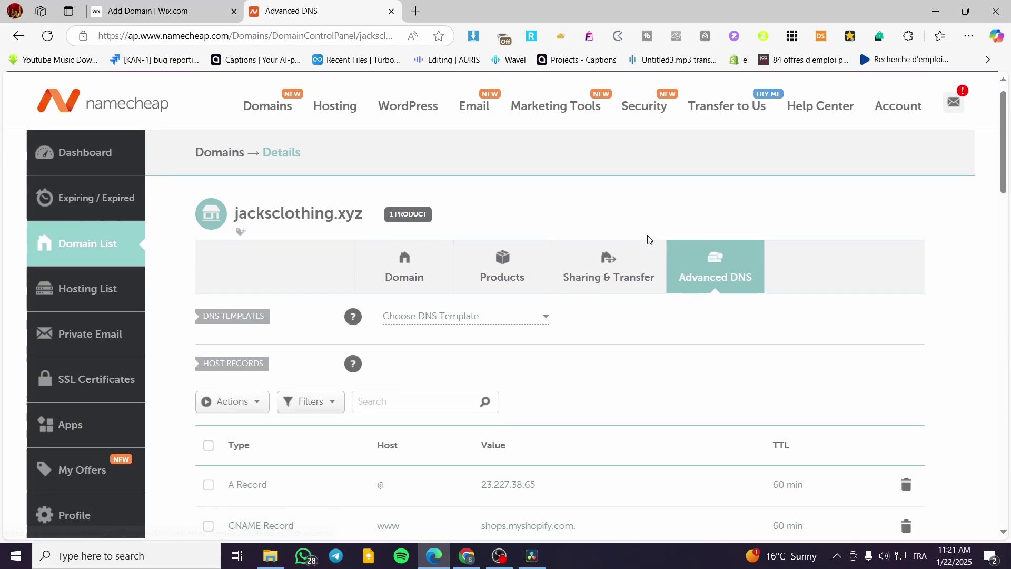
scroll(648, 240, "down", 3)
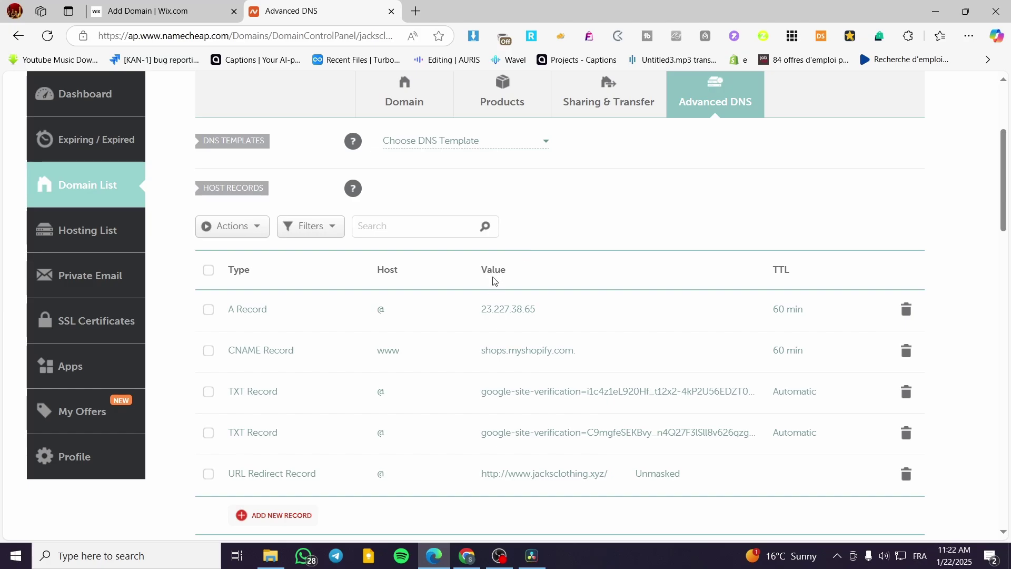
Copy the domain name jacksclothing.xyz from its Namecheap details page
left_click(152, 11)
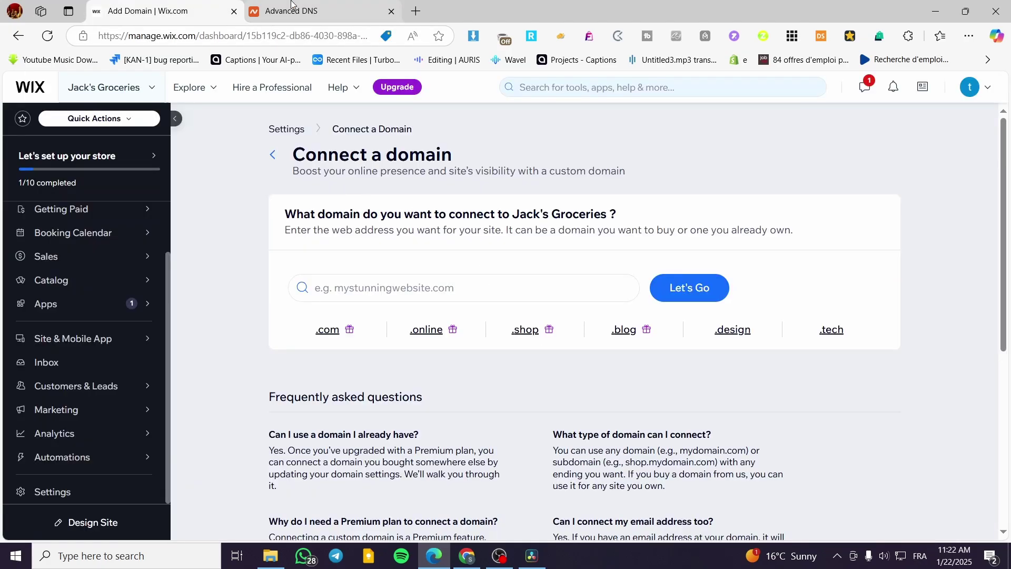
left_click(291, 7)
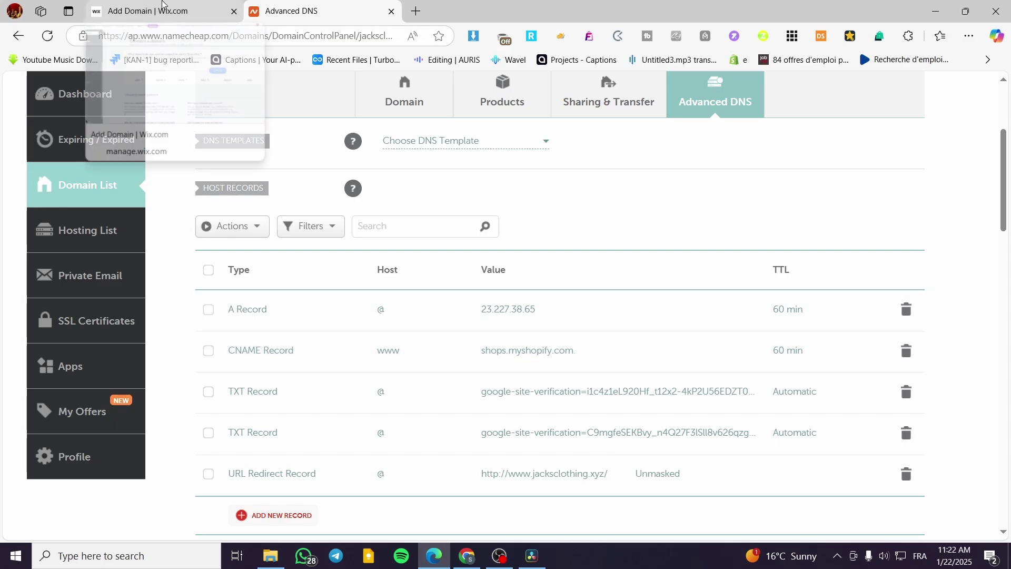
scroll(372, 242, "up", 4)
left_click_drag(373, 242, 237, 232)
key("ctrl+c")
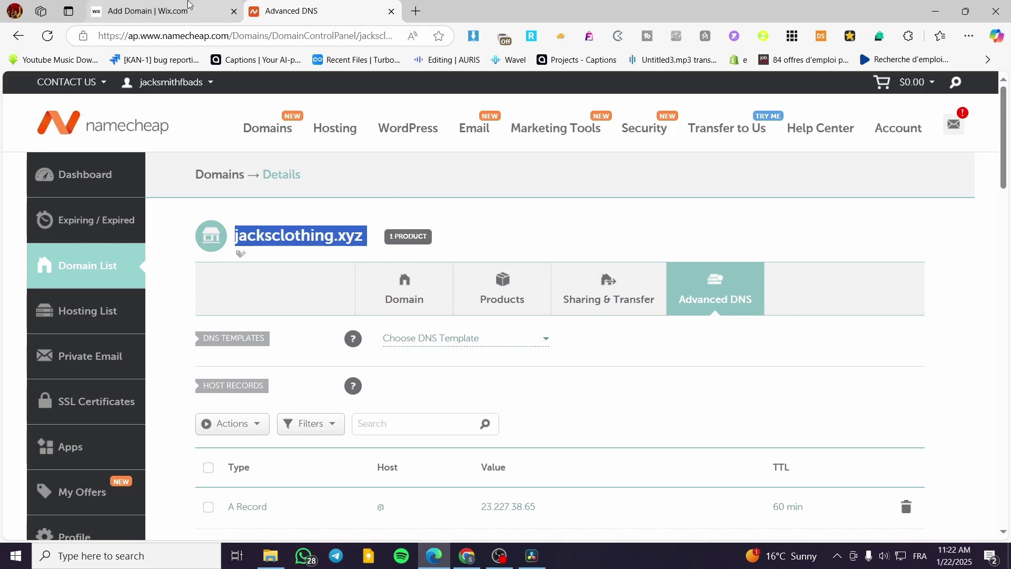
Switch to Wix and submit jacksclothing.xyz as the domain to connect to Jack's Groceries
key("ctrl+shift+Tab")
left_click(367, 280)
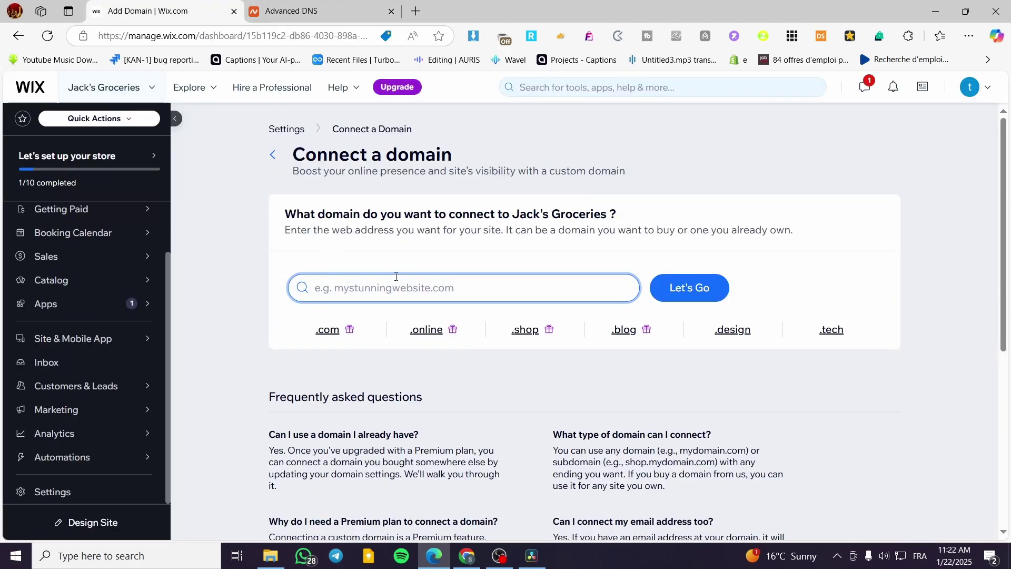
key("ctrl+v")
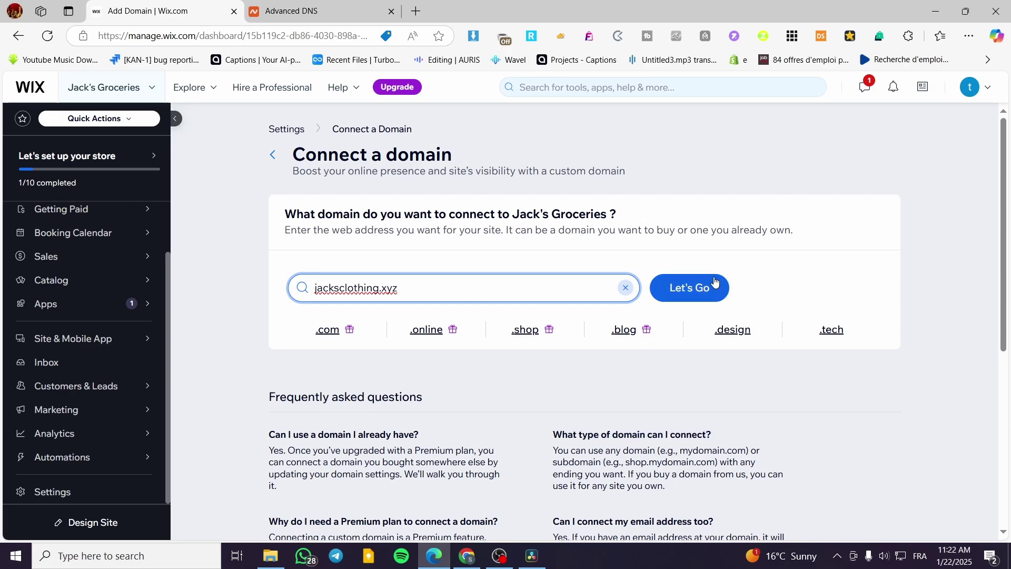
left_click(682, 289)
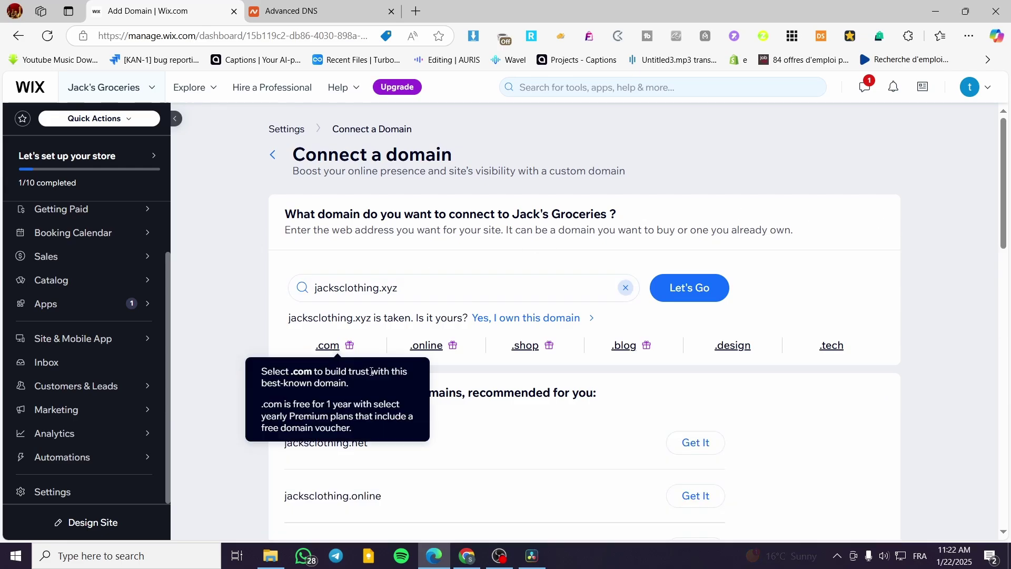
Declare ownership of jacksclothing.xyz, proceed to the Premium upgrade required for connecting it, and look over the available plans
scroll(234, 245, "down", 3)
scroll(232, 240, "up", 2)
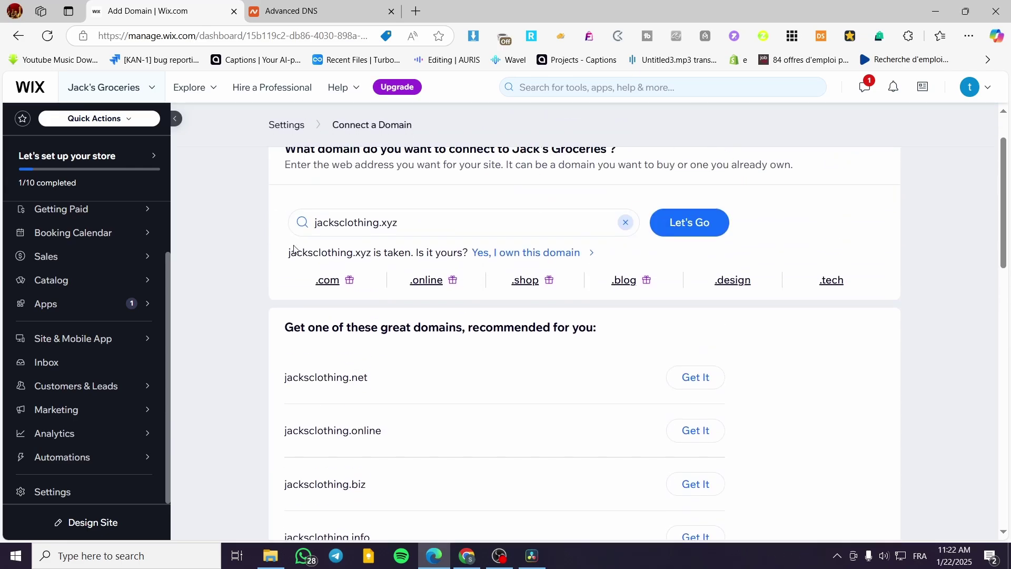
left_click(504, 254)
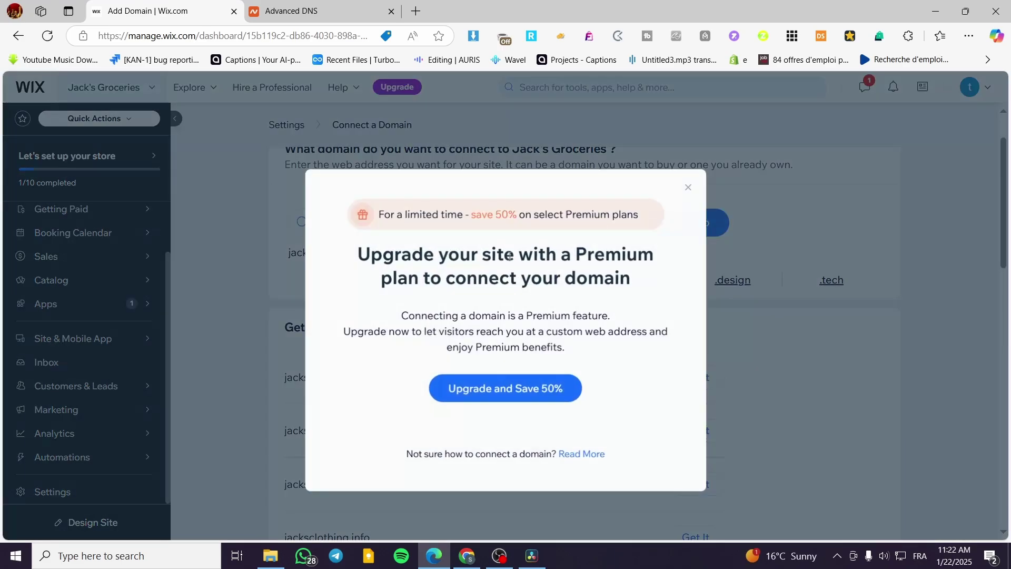
left_click(695, 187)
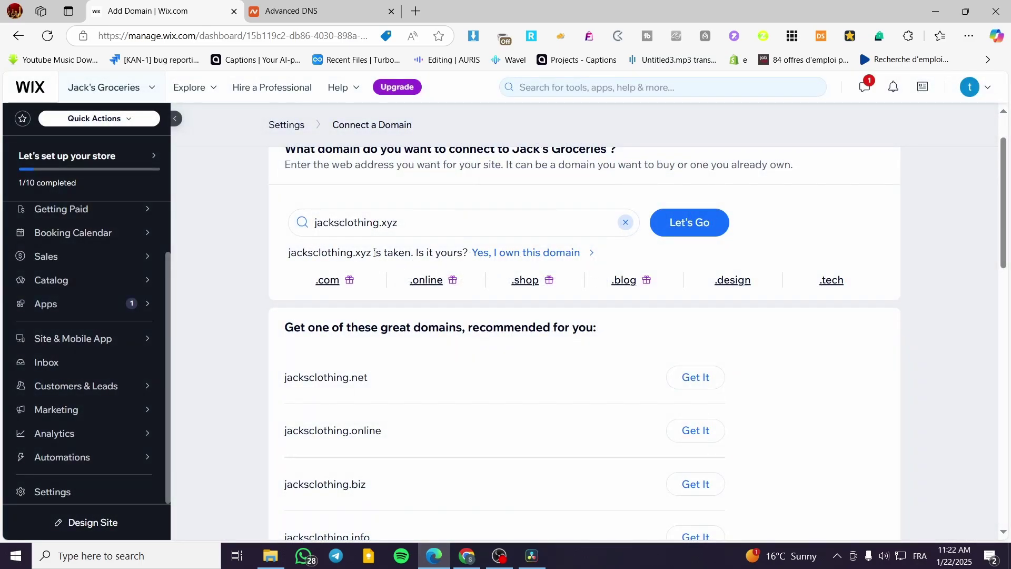
left_click(493, 257)
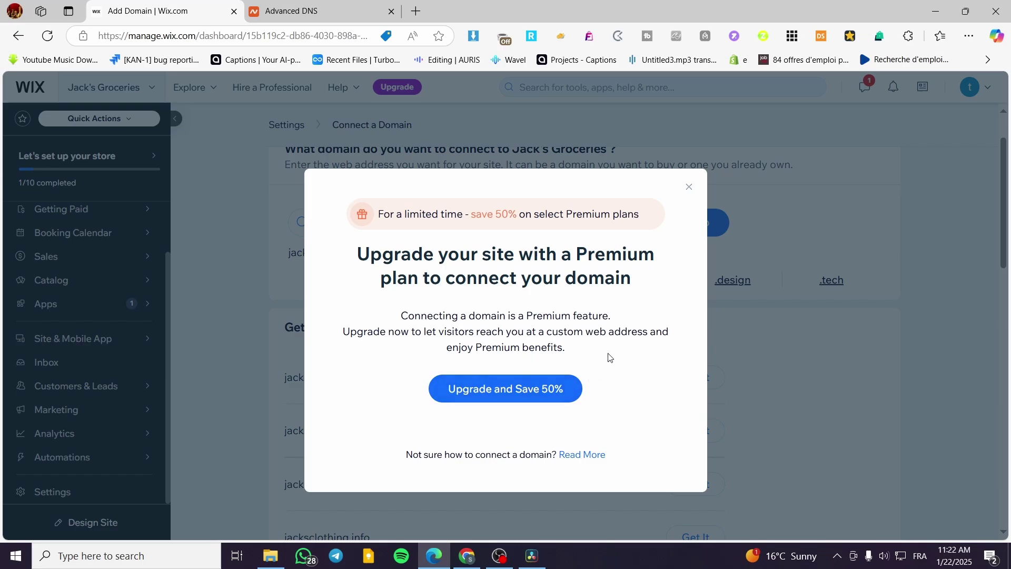
left_click(511, 394)
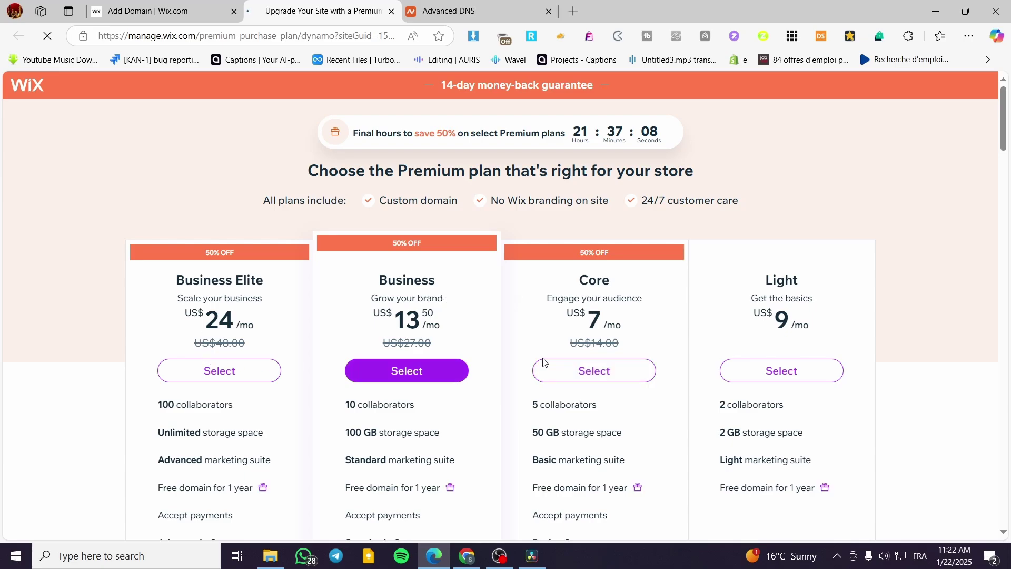
scroll(747, 368, "down", 2)
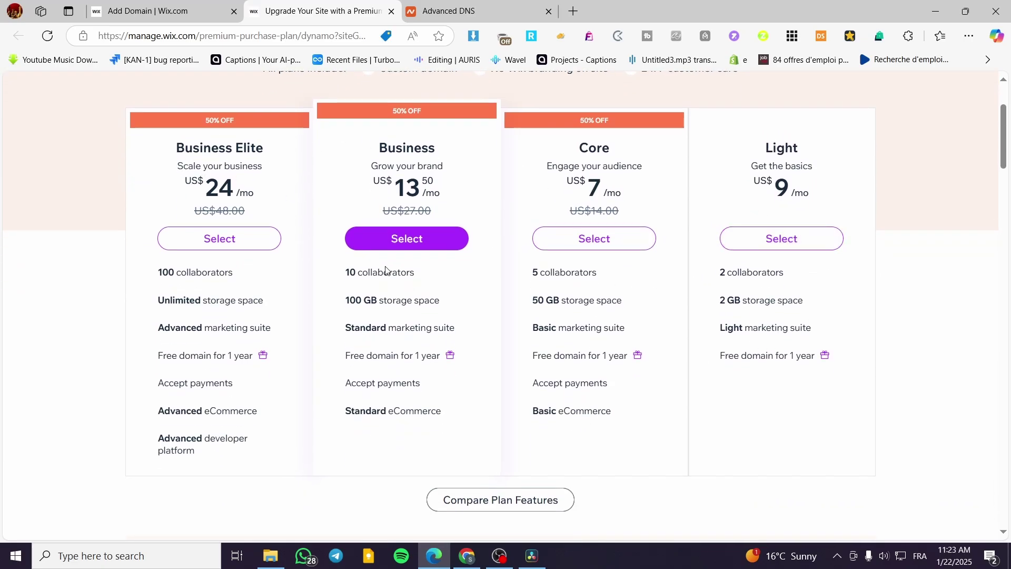
scroll(564, 372, "down", 2)
scroll(926, 429, "up", 4)
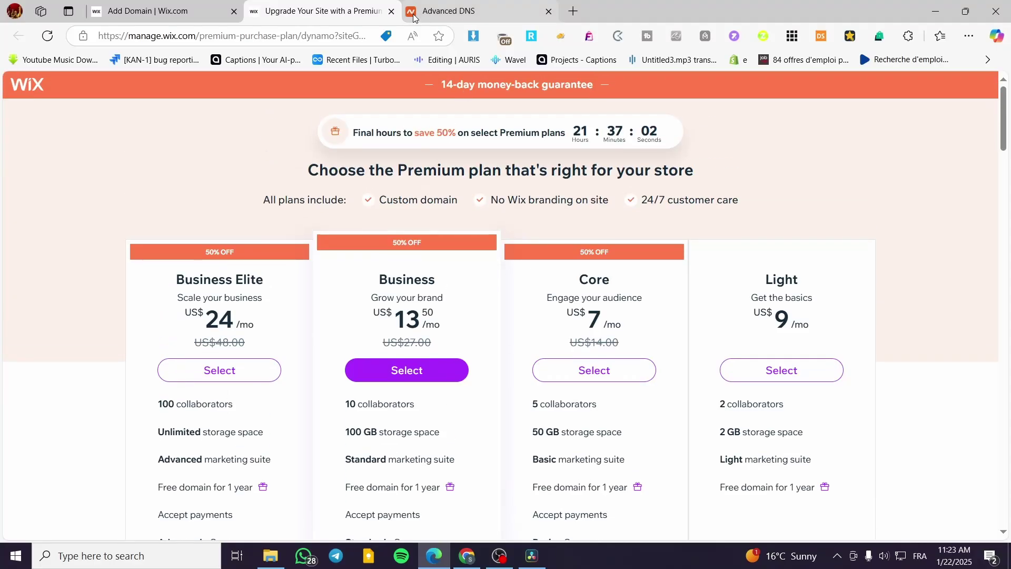
Close the Premium plans page and dismiss the upgrade prompt on the Wix domain connection page
left_click(180, 5)
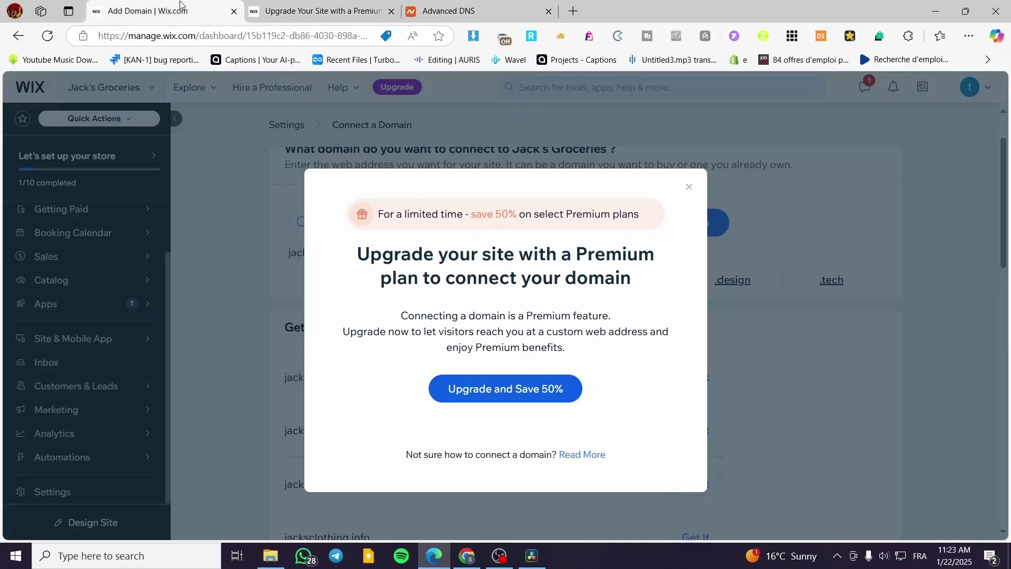
left_click(383, 17)
left_click(391, 11)
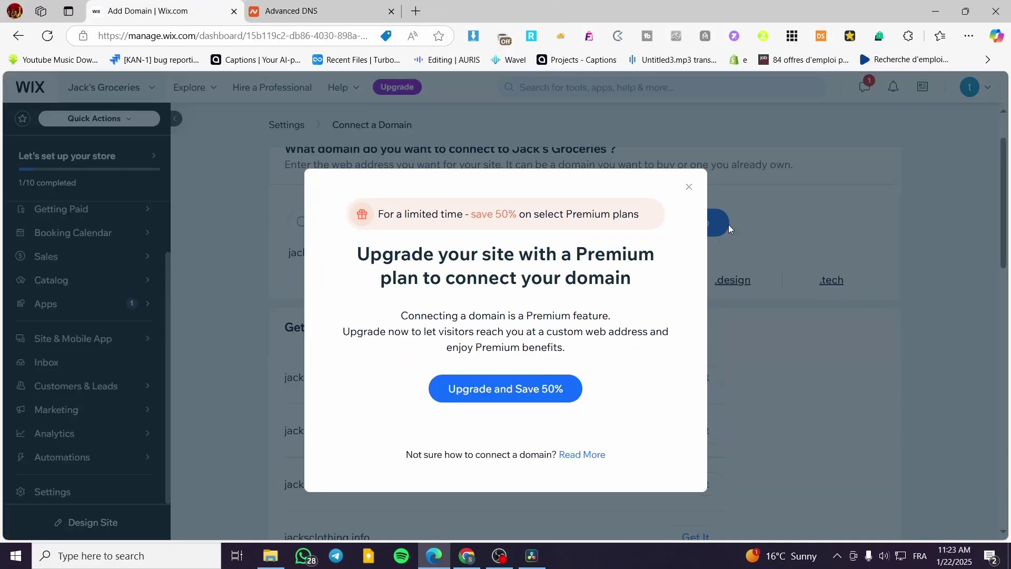
left_click(689, 188)
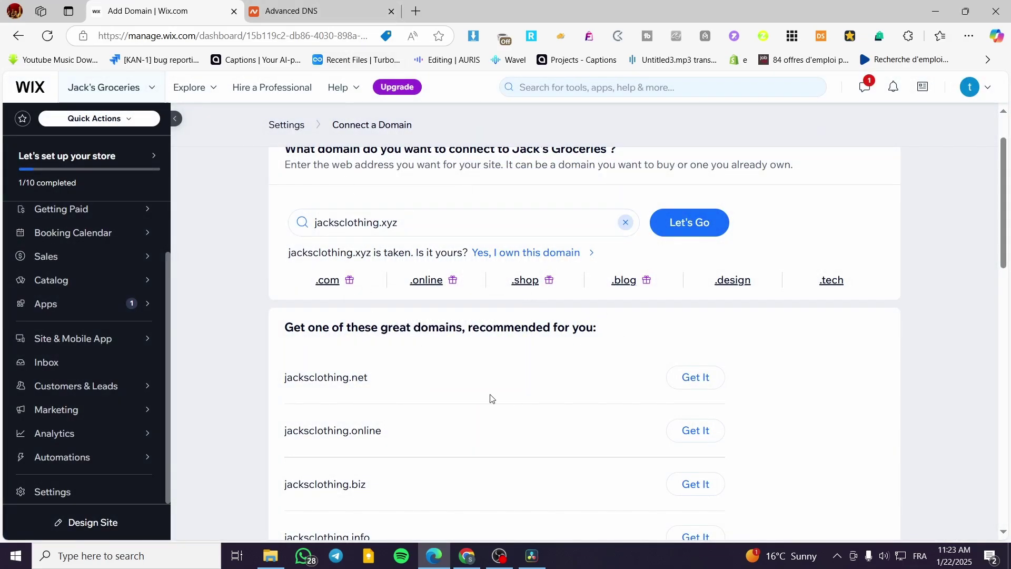
Switch to Namecheap's Advanced DNS page and review the existing host records of jacksclothing.xyz
left_click(324, 14)
scroll(527, 205, "down", 2)
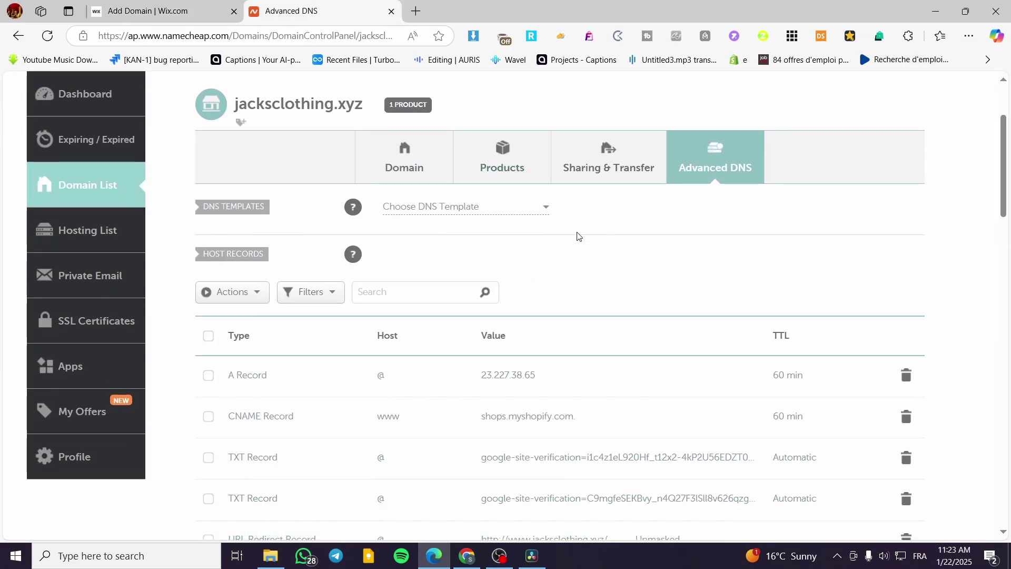
scroll(390, 280, "down", 4)
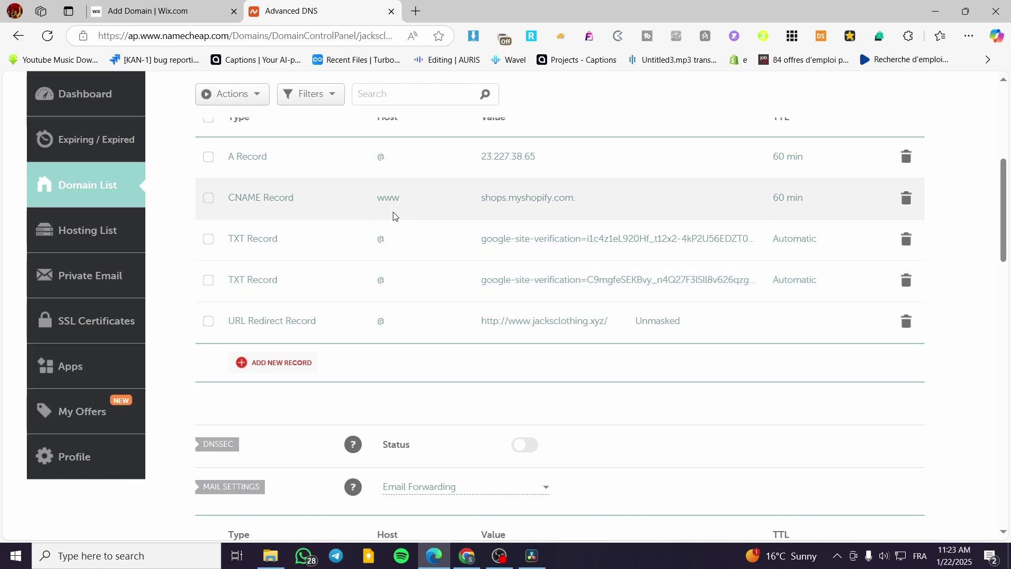
scroll(393, 215, "up", 3)
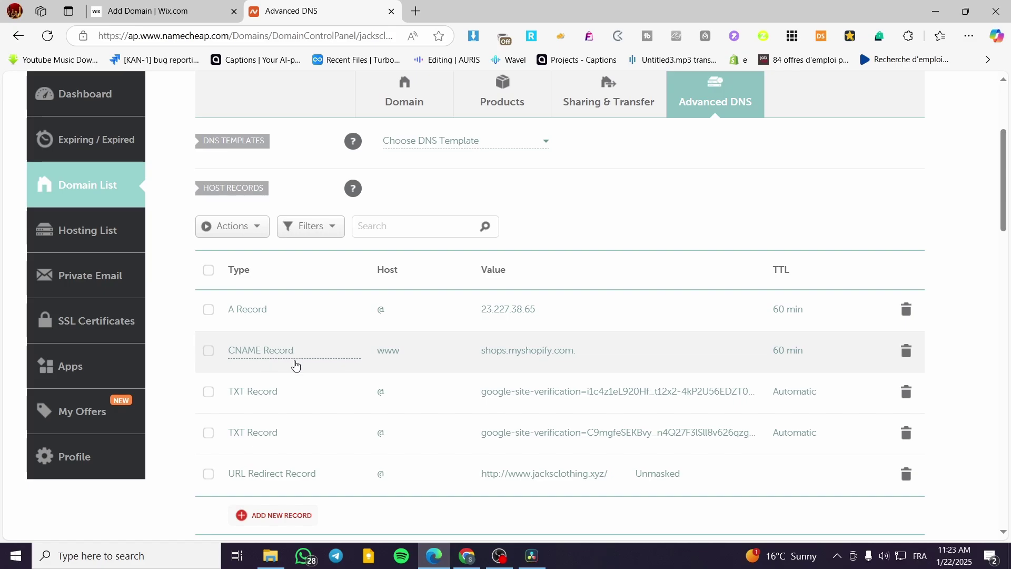
scroll(285, 419, "down", 1)
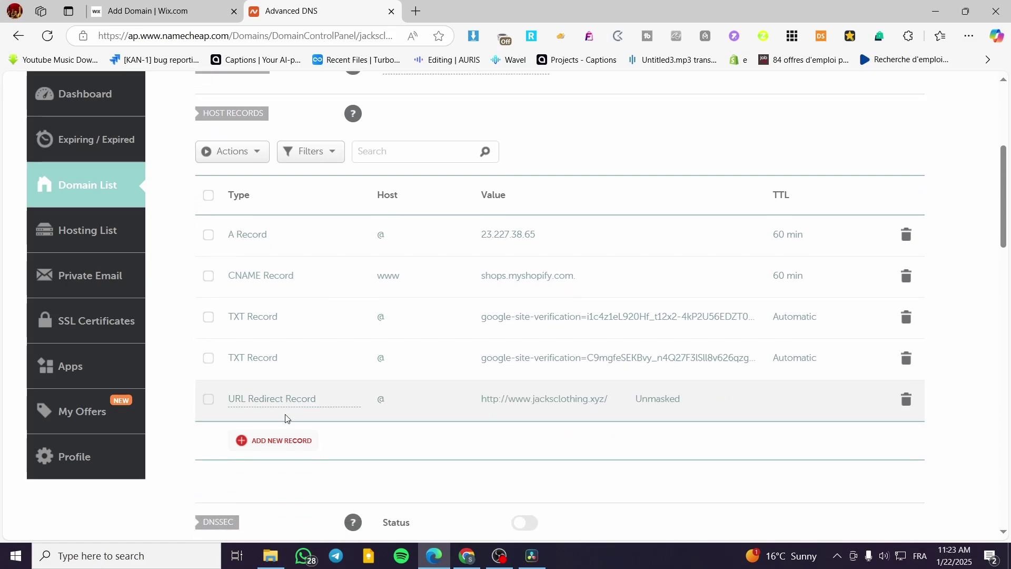
scroll(285, 418, "down", 1)
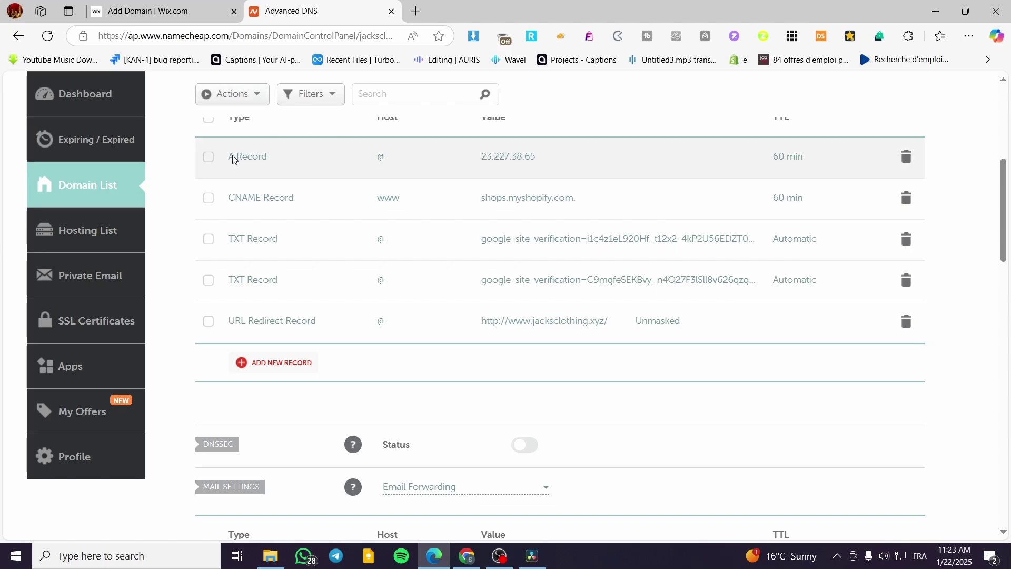
Start a new TXT host record for jacksclothing.xyz with host @
left_click(284, 362)
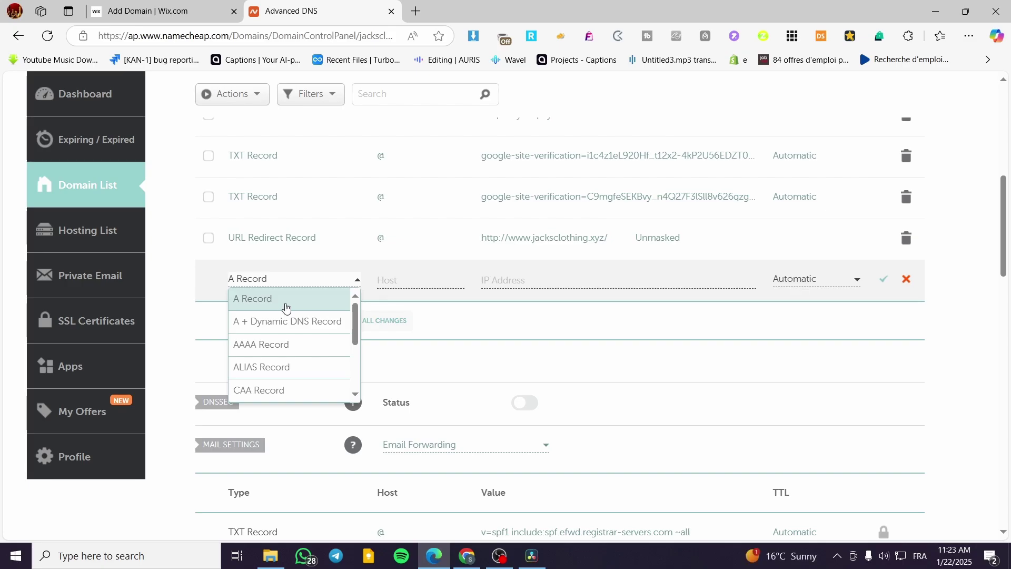
scroll(285, 308, "up", 3)
scroll(286, 309, "down", 3)
scroll(307, 257, "down", 3)
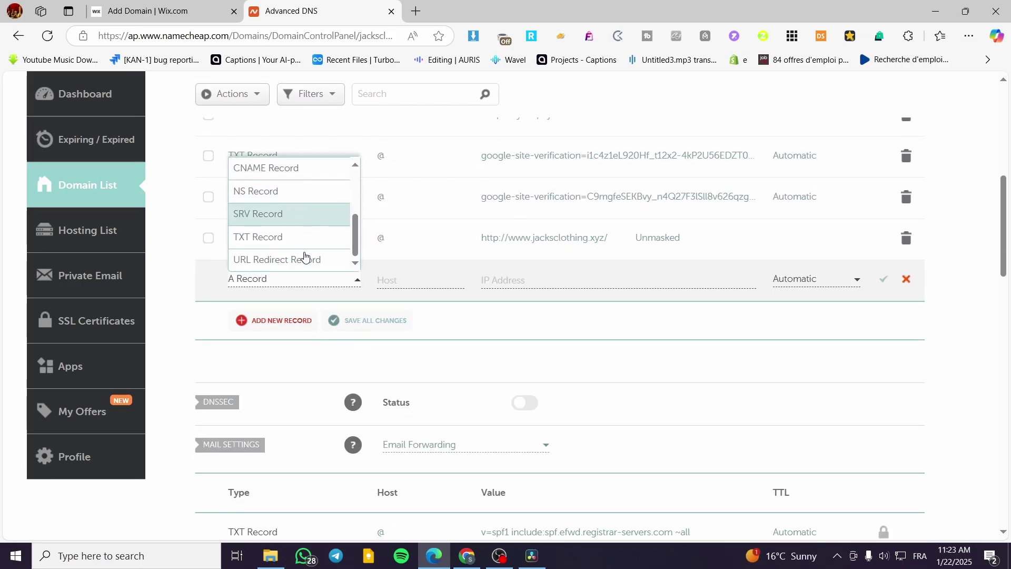
left_click(276, 246)
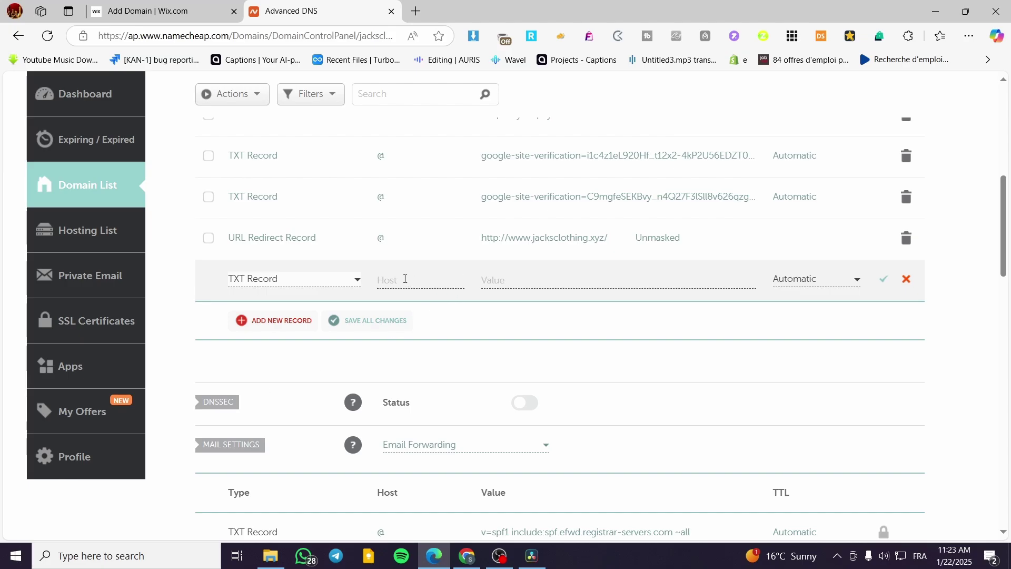
left_click(405, 279)
scroll(405, 284, "up", 3)
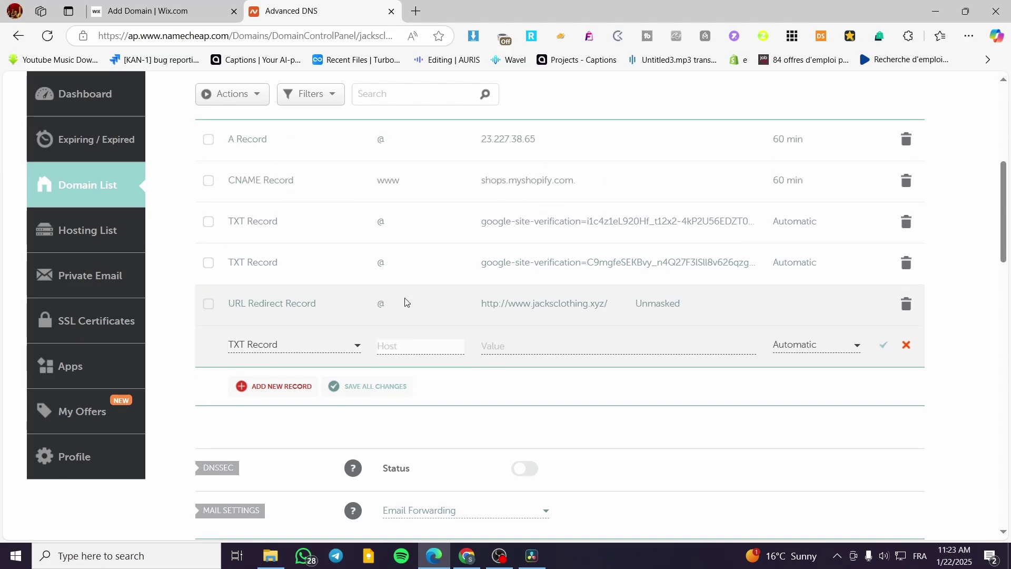
scroll(419, 386, "down", 2)
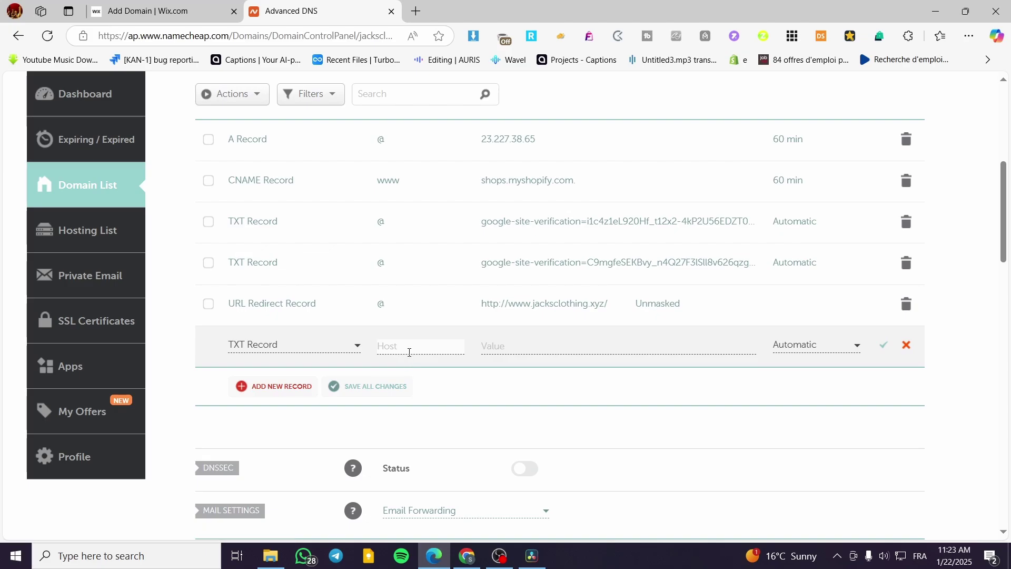
type("@")
left_click(521, 348)
left_click(703, 367)
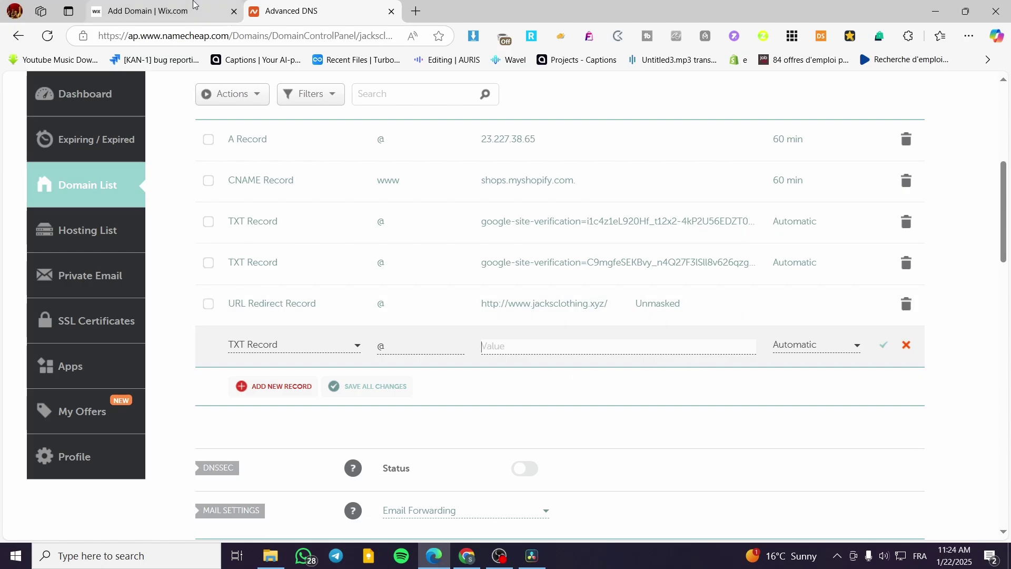
Recheck the Namecheap host records, and view the Wix instruction images through wix2.jpeg for the CNAME and A records to create
left_click(152, 10)
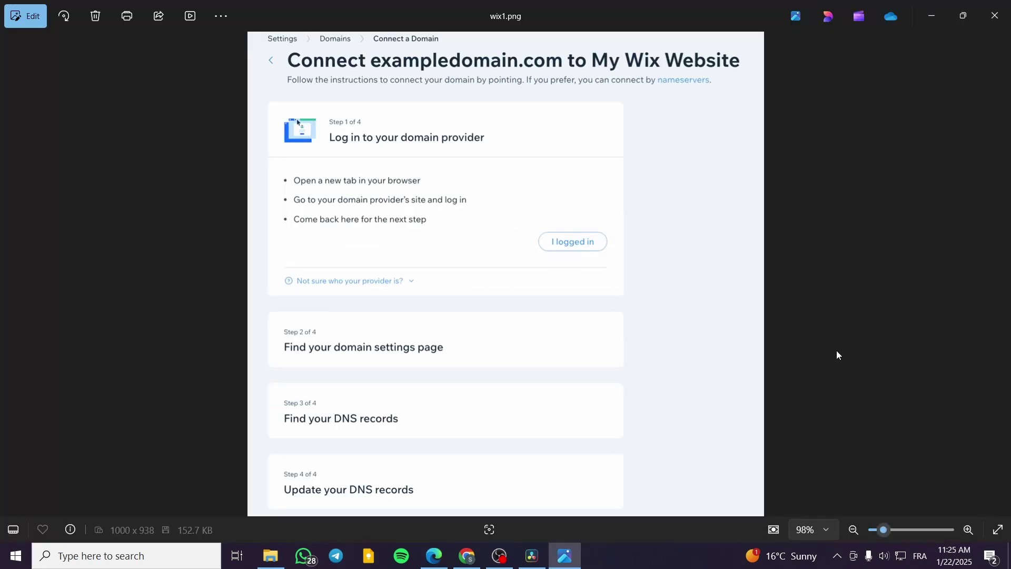
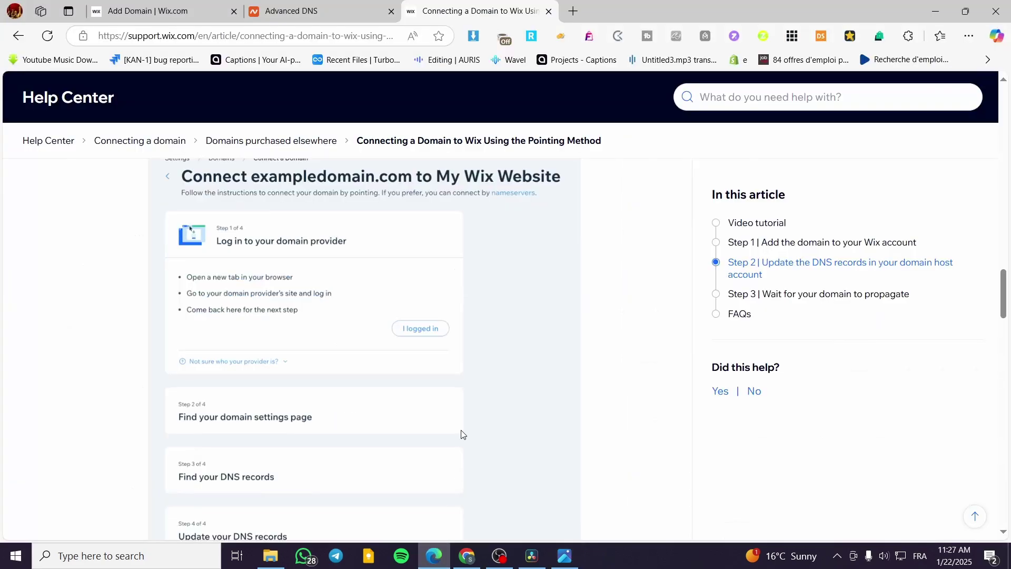
left_click(298, 4)
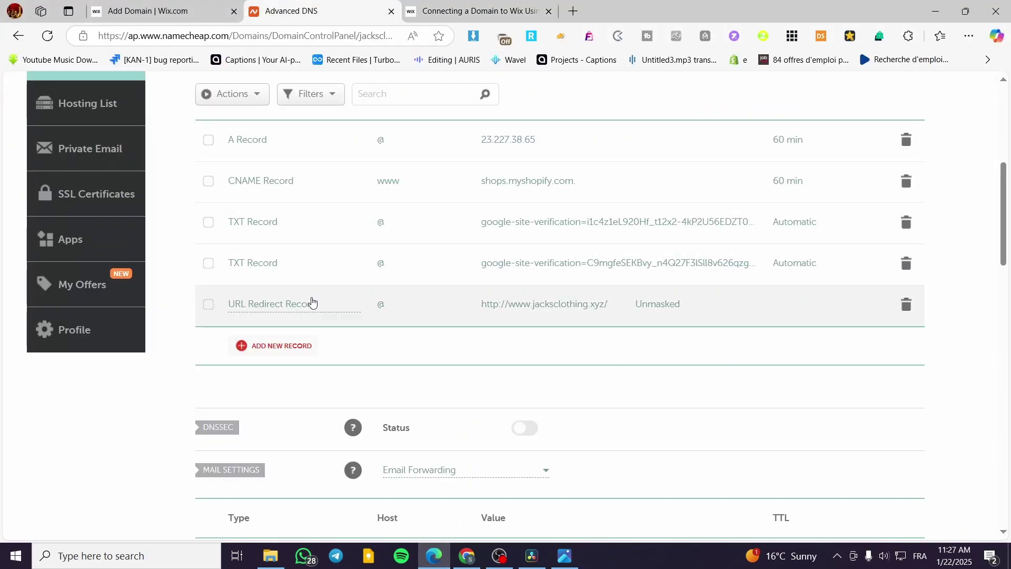
scroll(311, 300, "up", 8)
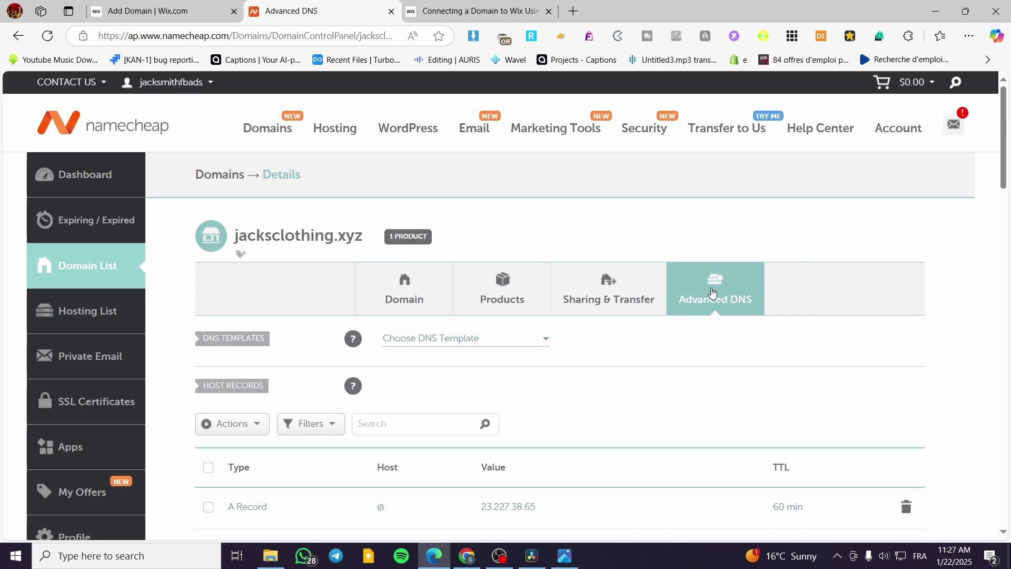
scroll(354, 345, "down", 5)
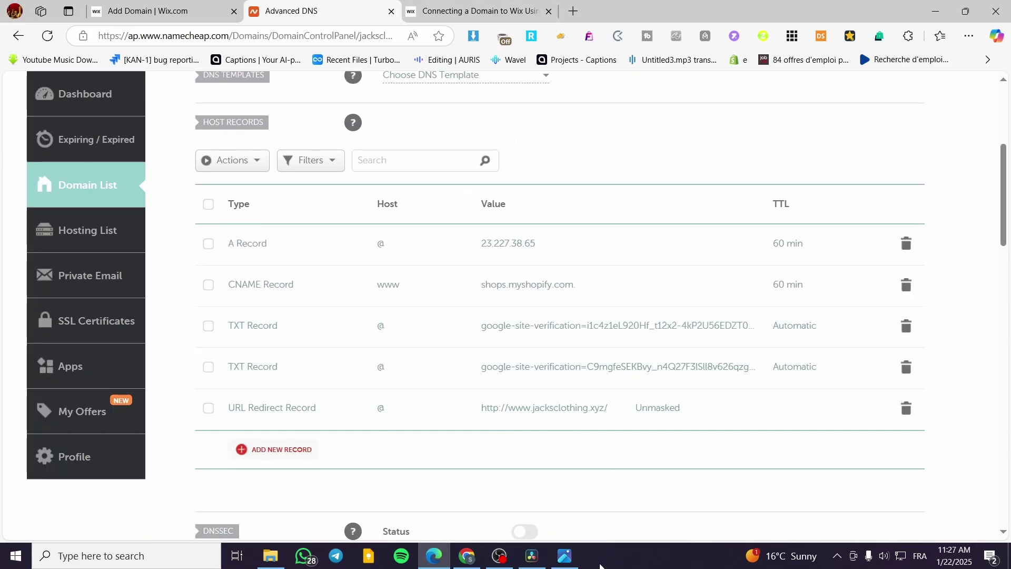
left_click(576, 550)
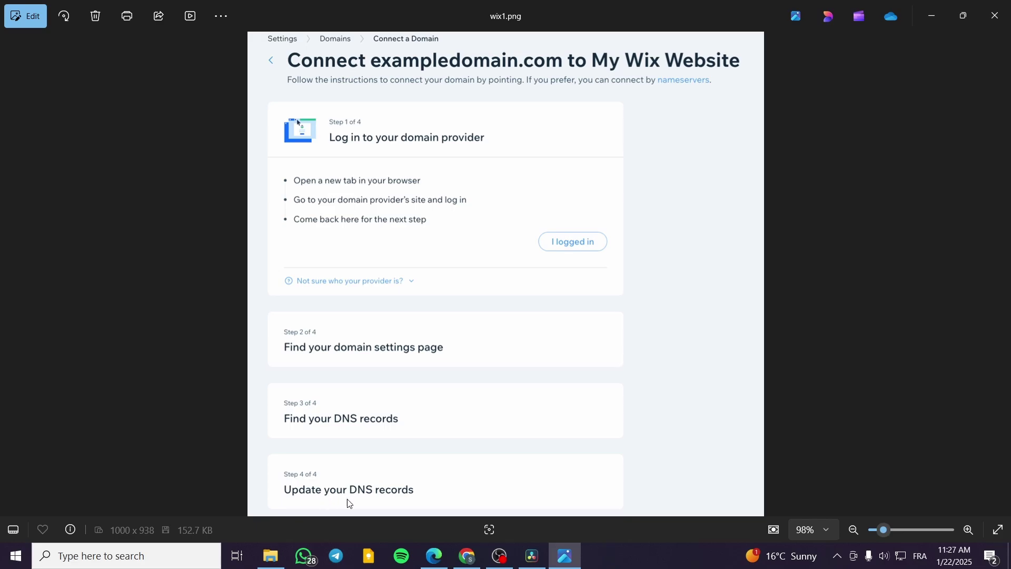
key("Right")
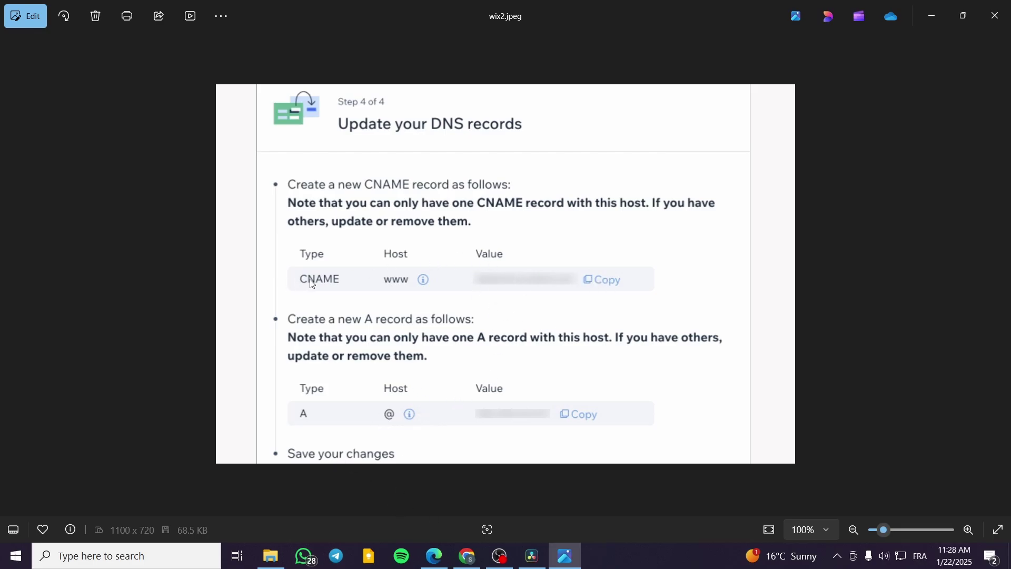
Switch to Namecheap, add a new host record of type TXT, and compare it with the record types in wix2.jpeg
left_click(434, 555)
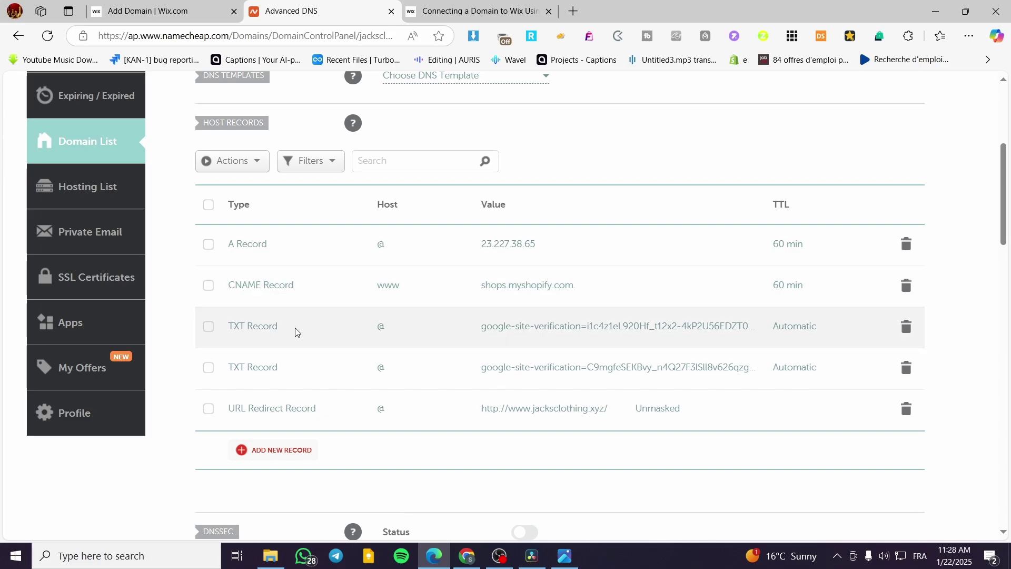
left_click(302, 451)
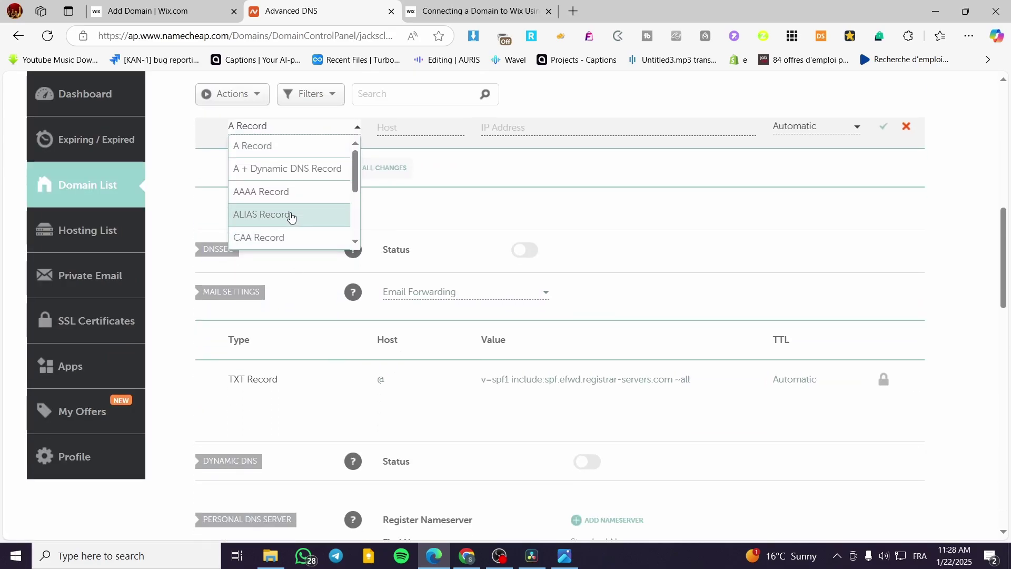
scroll(291, 216, "down", 3)
left_click(270, 214)
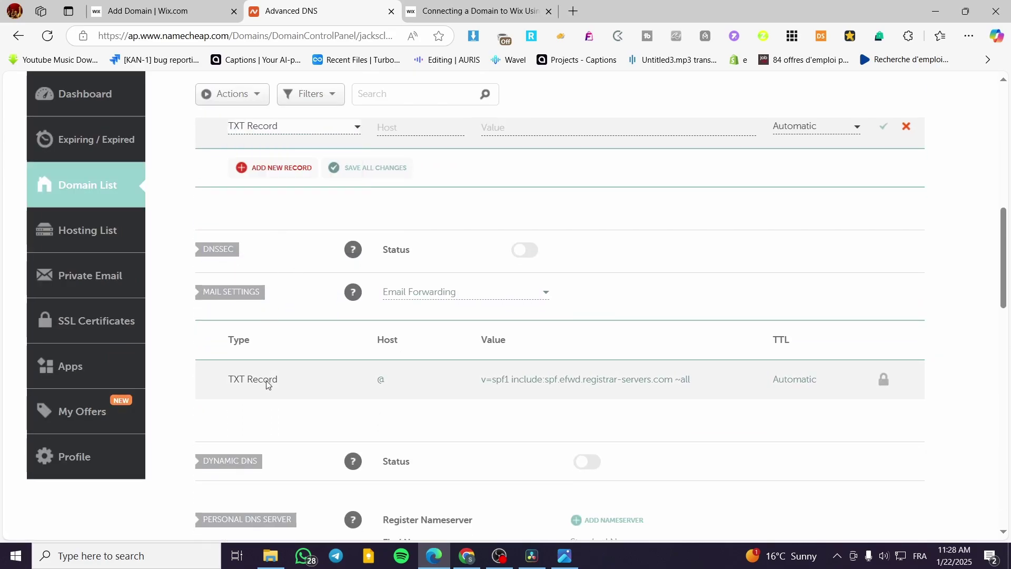
left_click(569, 561)
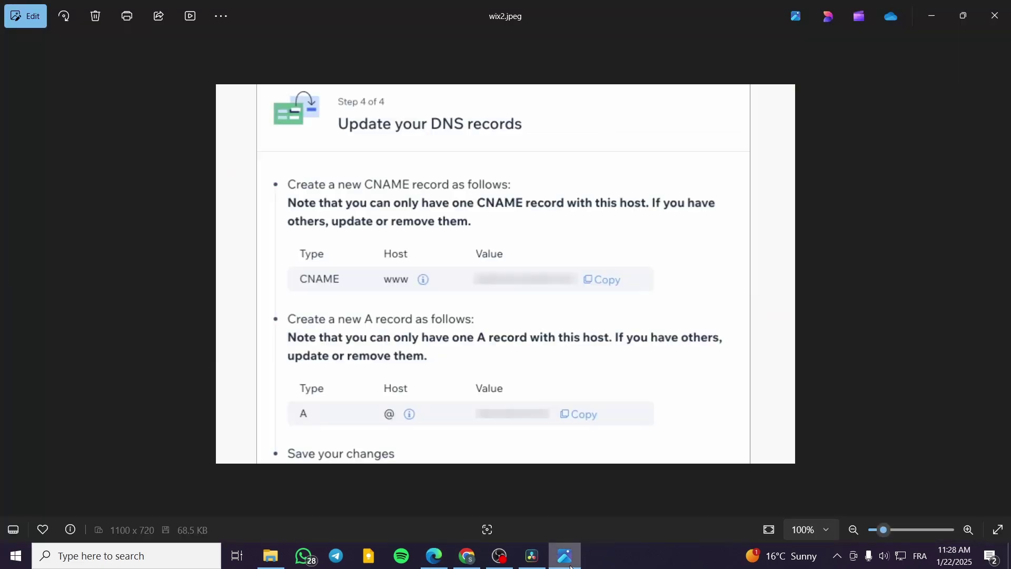
left_click(434, 555)
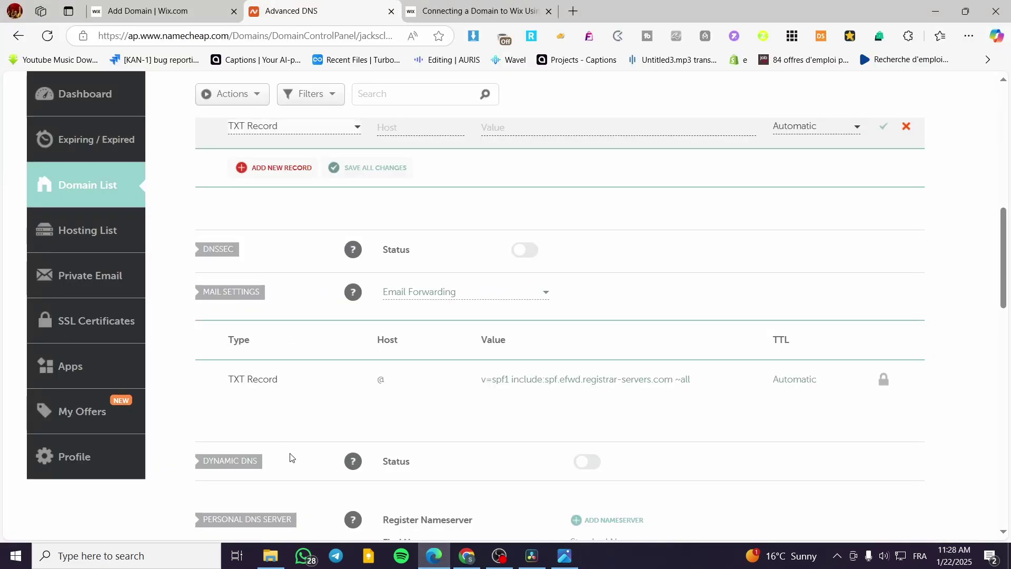
Change the new host record to an A Record with host @ and IP address value 122345
scroll(259, 331, "down", 1)
scroll(260, 331, "up", 3)
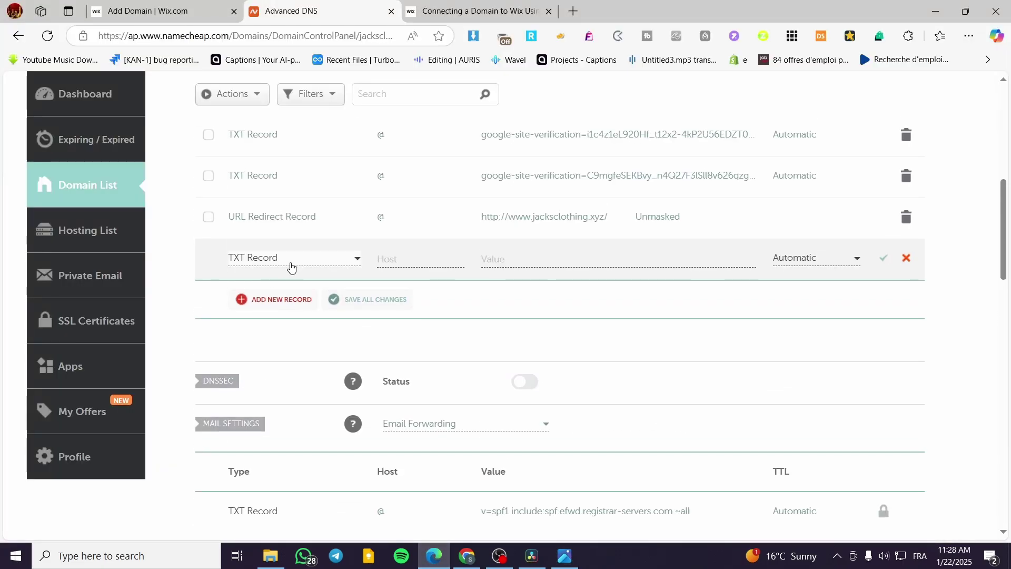
left_click(289, 257)
scroll(286, 314, "up", 3)
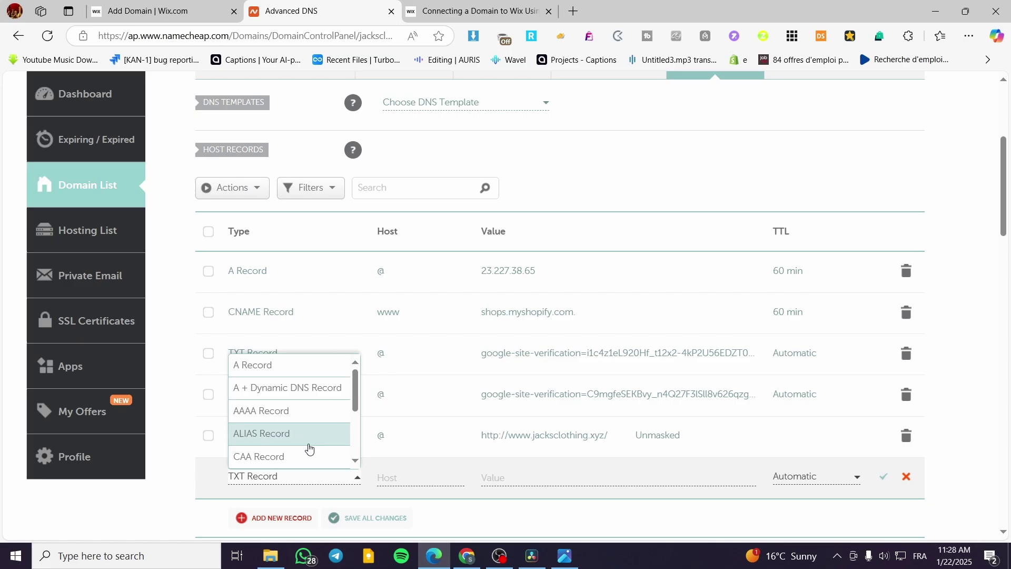
left_click(287, 364)
left_click(394, 411)
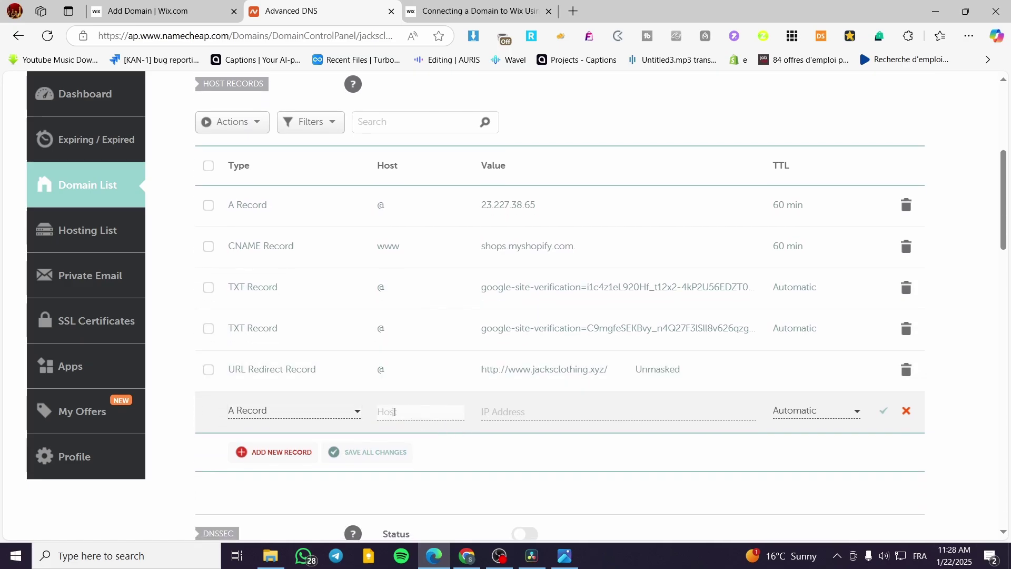
type("@")
left_click(508, 418)
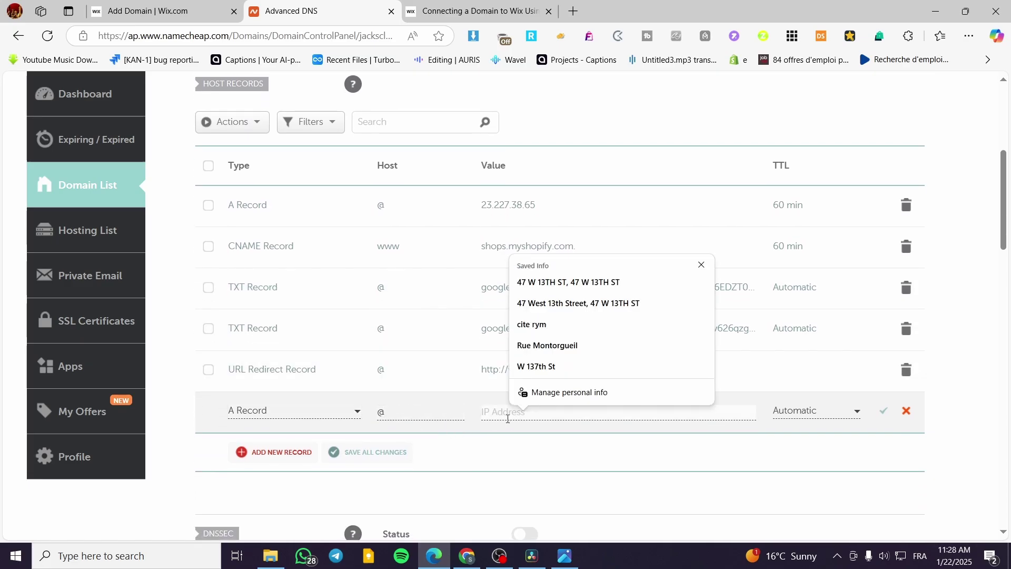
type("122345")
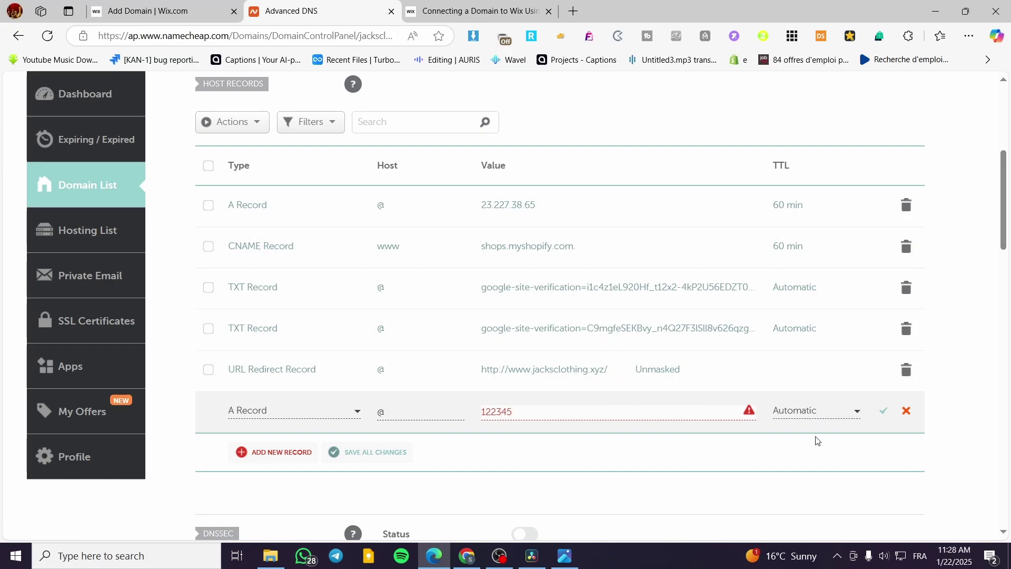
Add a CNAME record with host www and target 12, and check it against the Wix instructions in wix2.jpeg
left_click(262, 454)
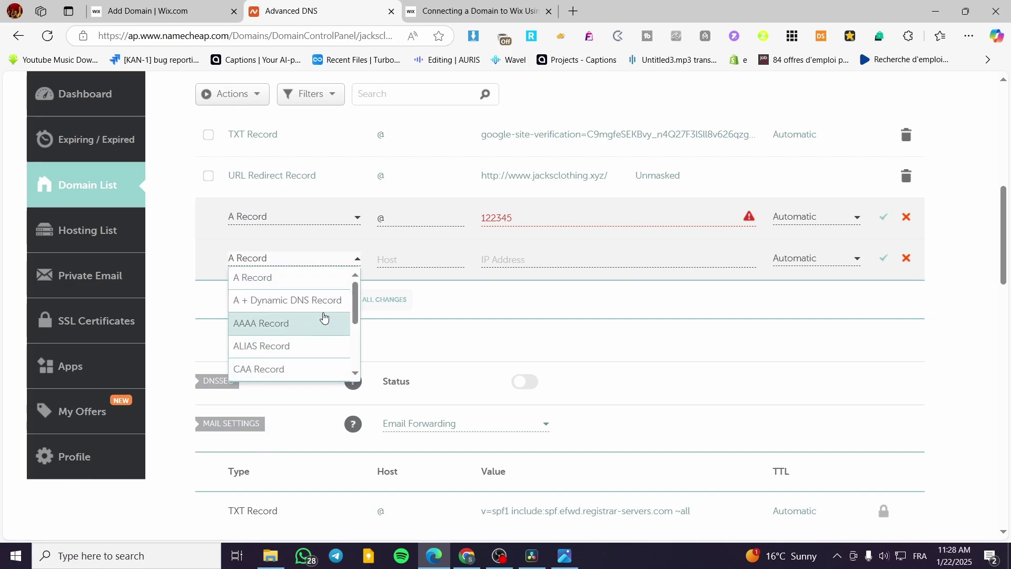
scroll(309, 325, "down", 1)
left_click(309, 325)
scroll(295, 390, "down", 2)
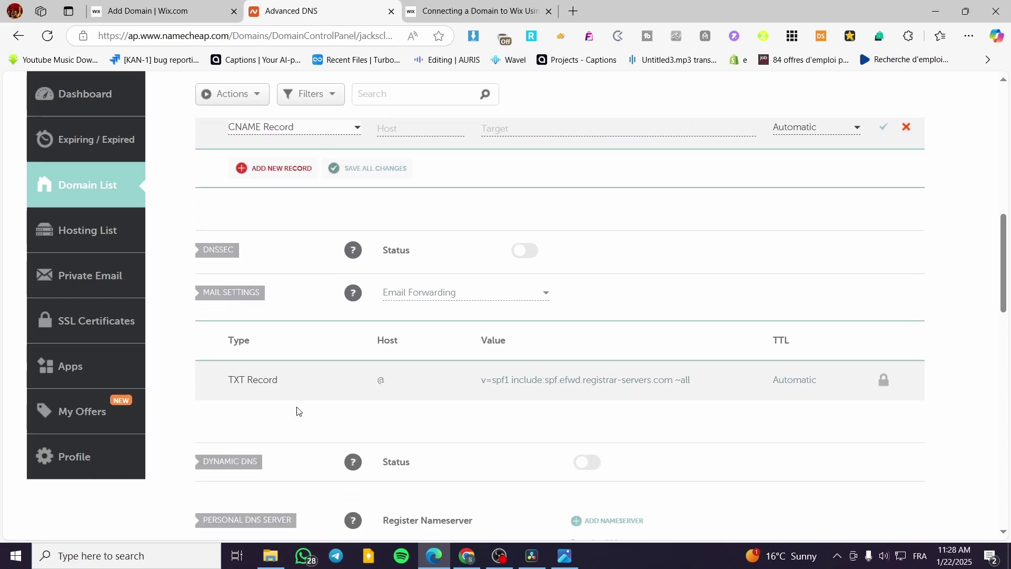
scroll(296, 410, "up", 3)
left_click(401, 326)
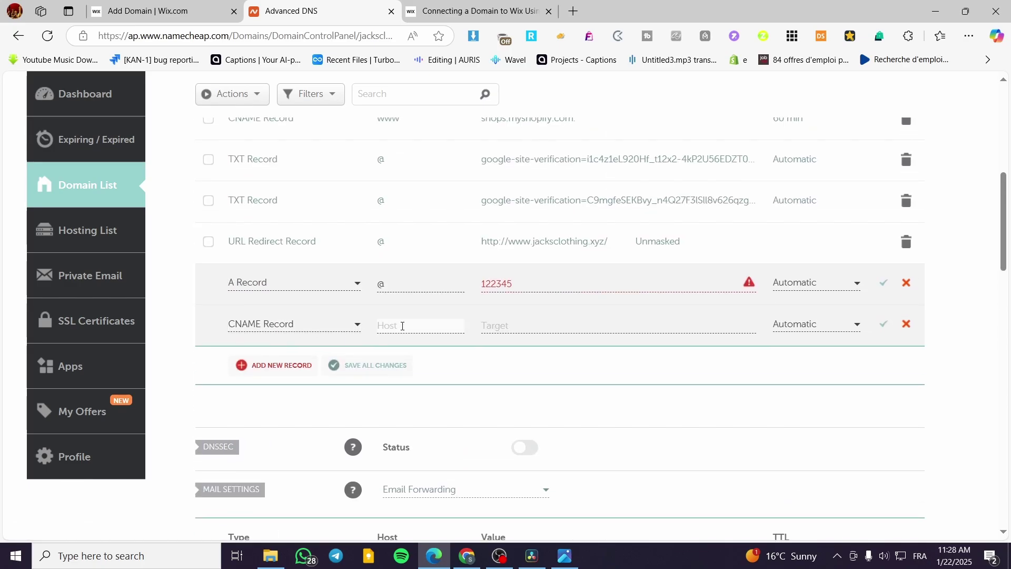
type("www")
left_click(479, 322)
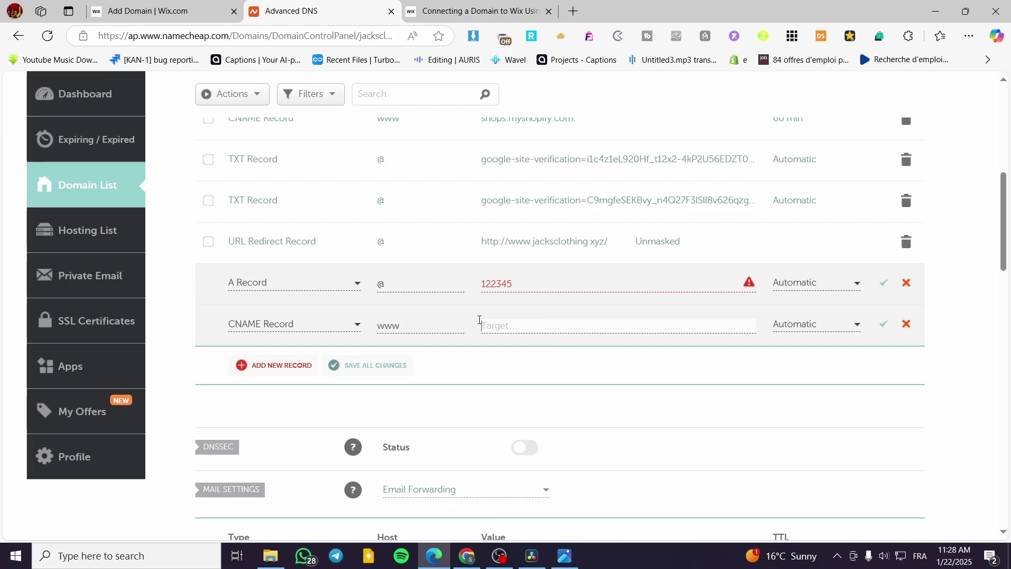
type("12")
left_click(565, 556)
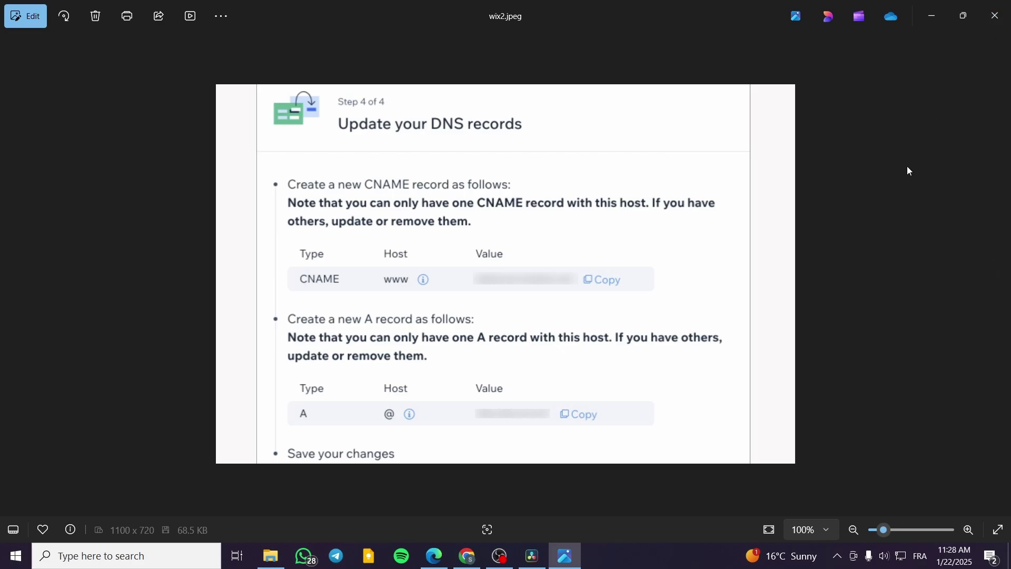
key("alt+Tab")
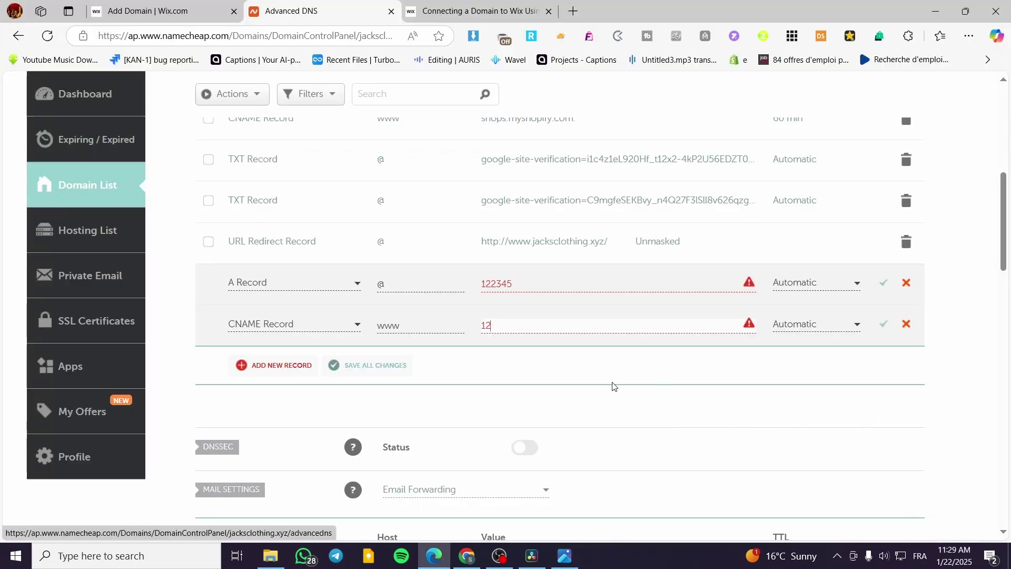